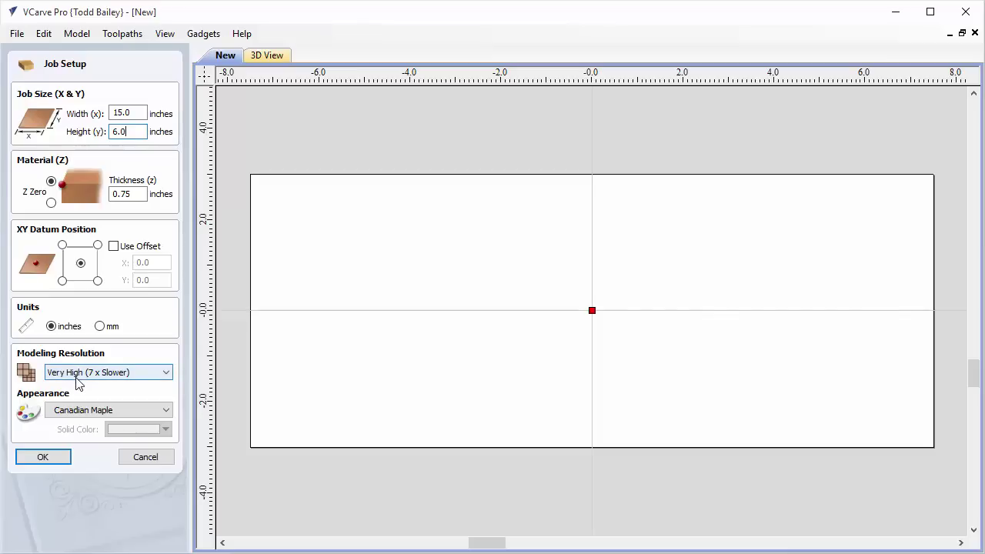
- Confirm the job setup and add the Mold Board No.1 clipart from the Design&Make folder Home for the Holidays No.5
{"action": "left_click", "coordinate": [43, 458]}
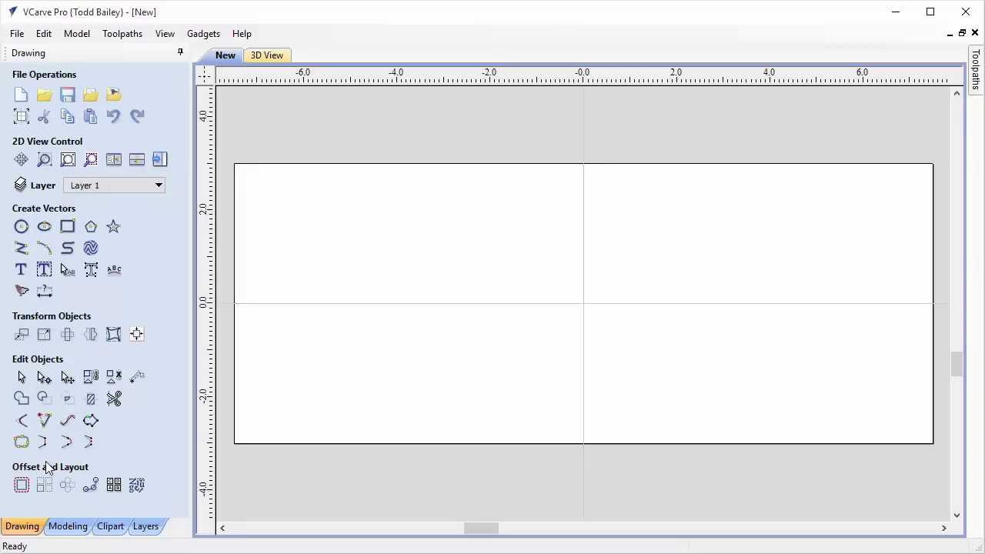
{"action": "left_click", "coordinate": [110, 526]}
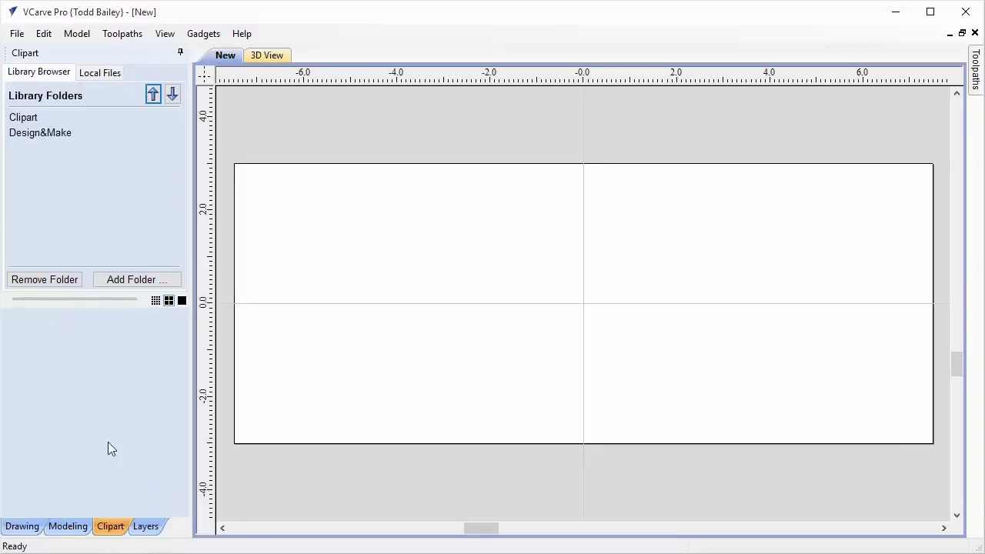
{"action": "left_click", "coordinate": [47, 134]}
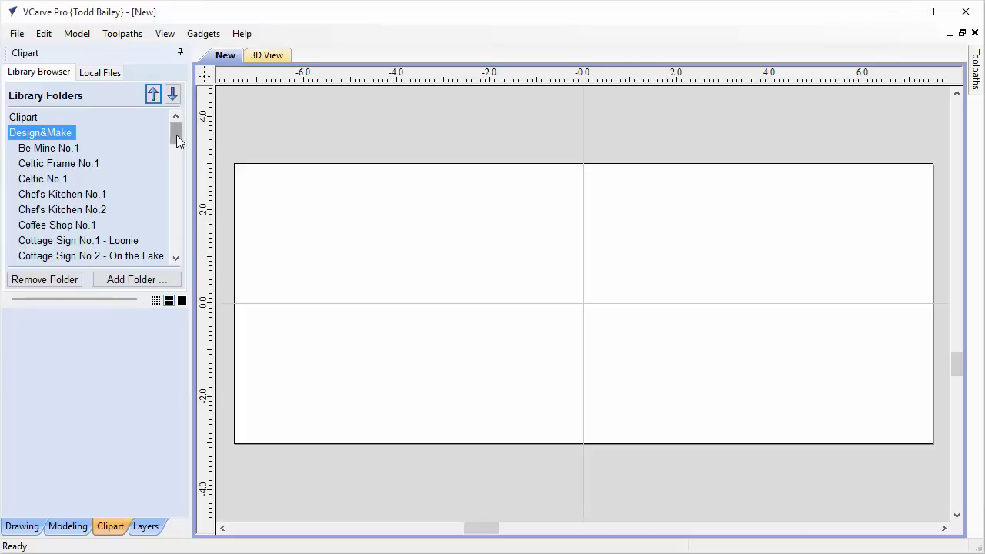
{"action": "left_click_drag", "start_coordinate": [176, 135], "coordinate": [171, 182]}
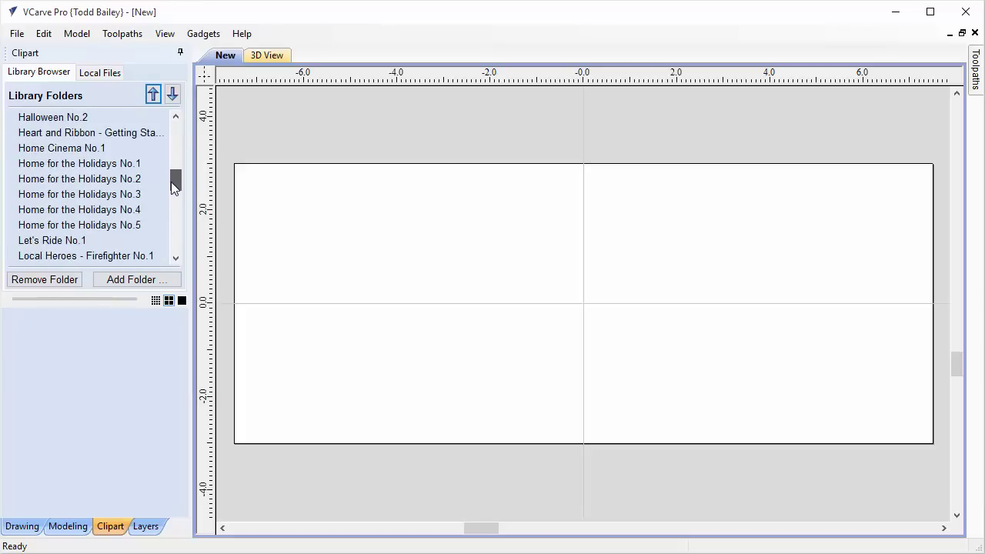
{"action": "left_click", "coordinate": [107, 227]}
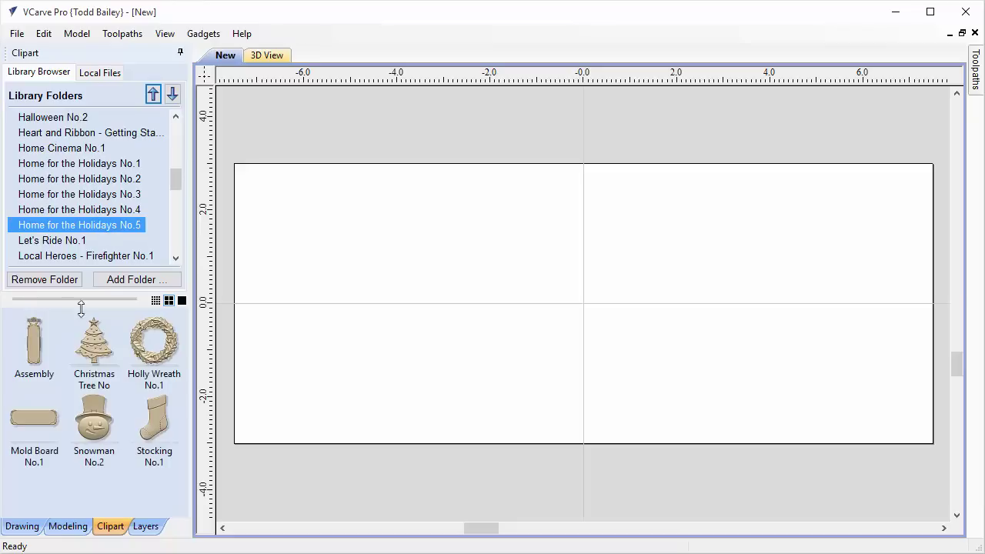
{"action": "left_click", "coordinate": [45, 426]}
{"action": "double_click", "coordinate": [45, 426]}
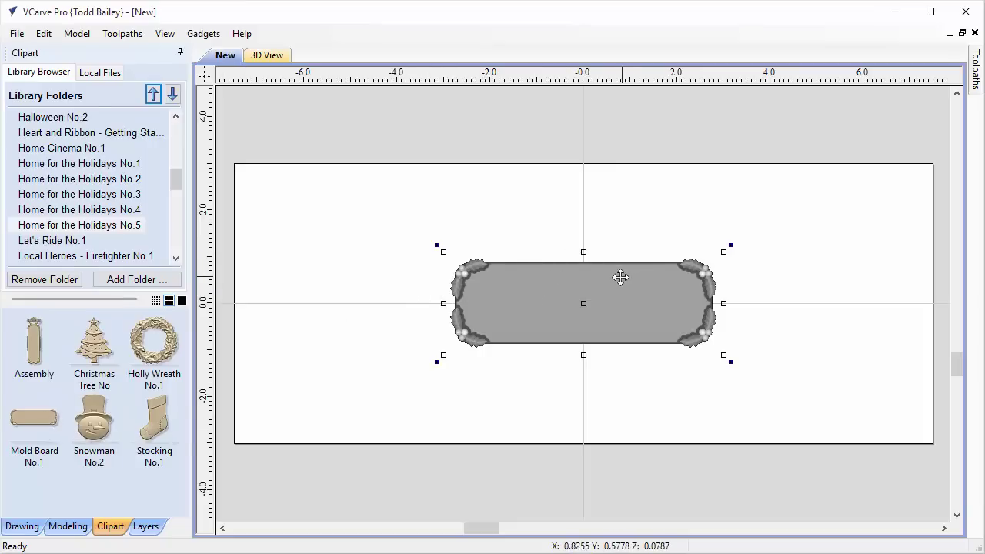
- Import the vector file "Home for the Holidays No.5 - Mold Board Surface Outline.dxf" and leave it deselected
{"action": "left_click", "coordinate": [17, 34]}
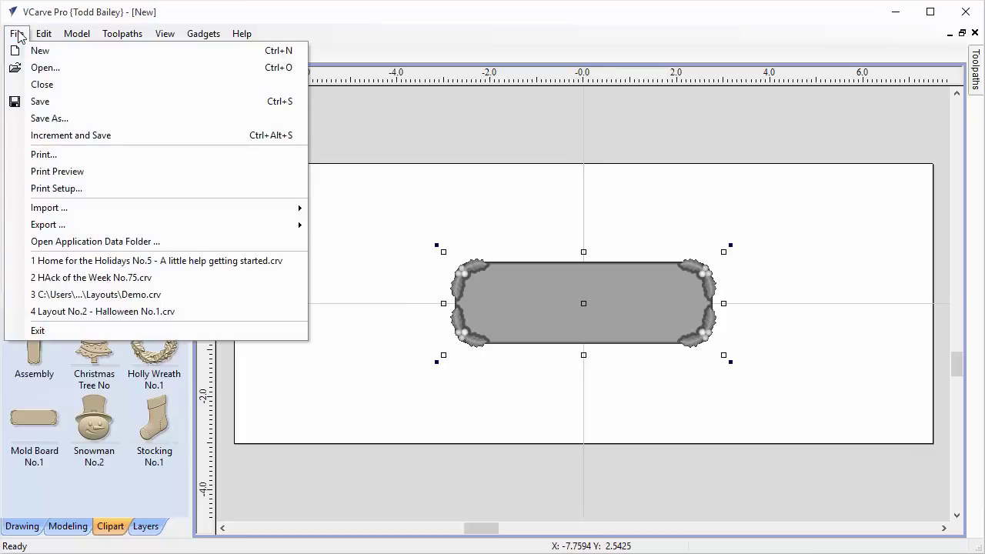
{"action": "mouse_move", "coordinate": [49, 210]}
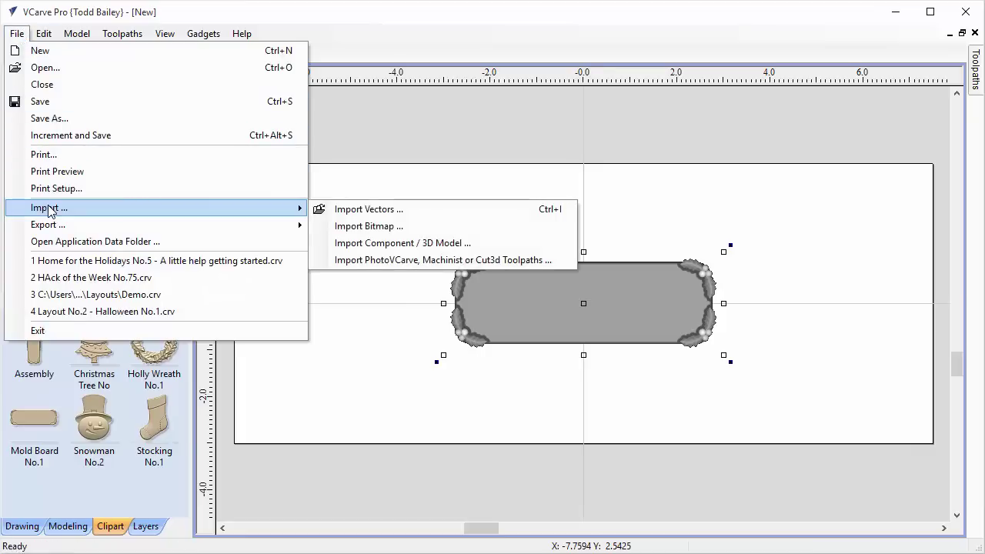
{"action": "left_click", "coordinate": [345, 211]}
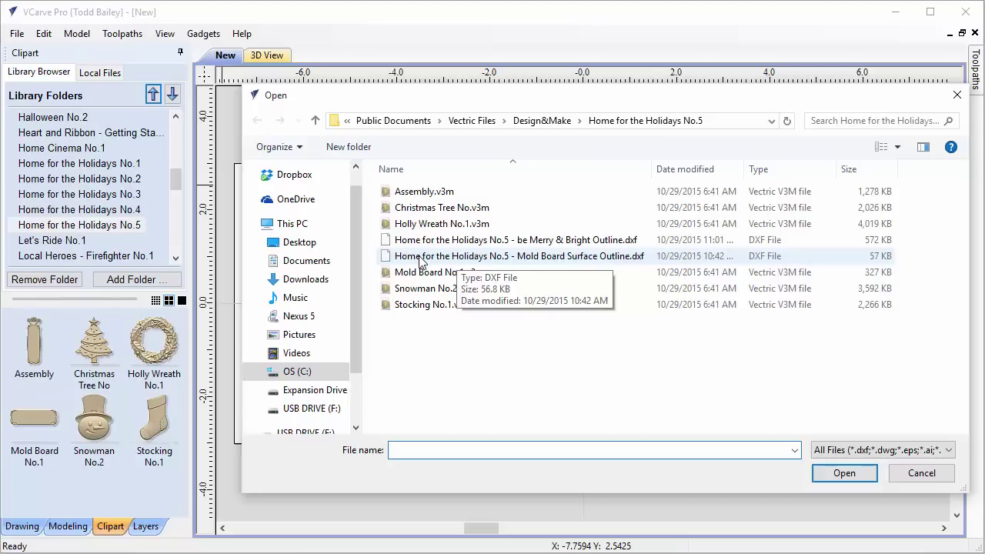
{"action": "left_click", "coordinate": [571, 259]}
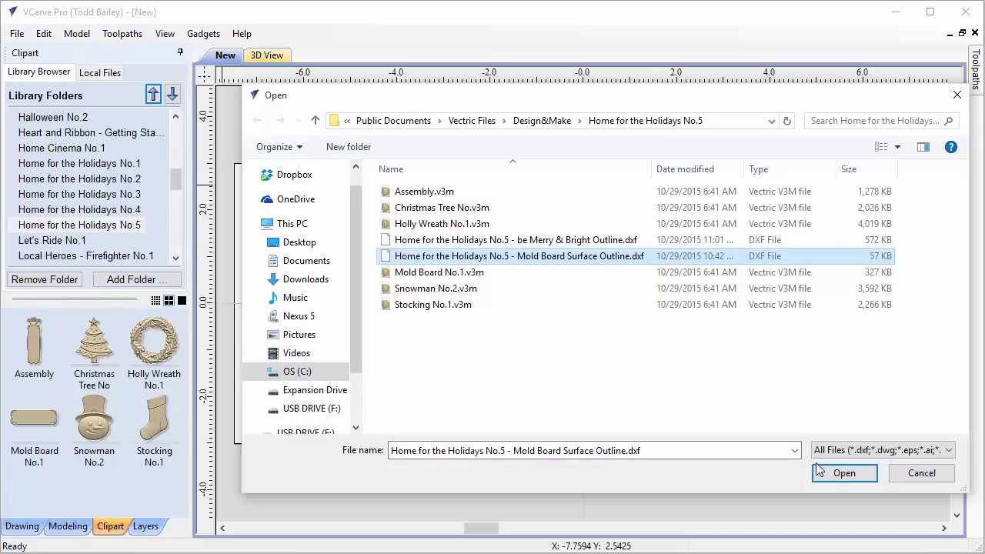
{"action": "left_click", "coordinate": [843, 472]}
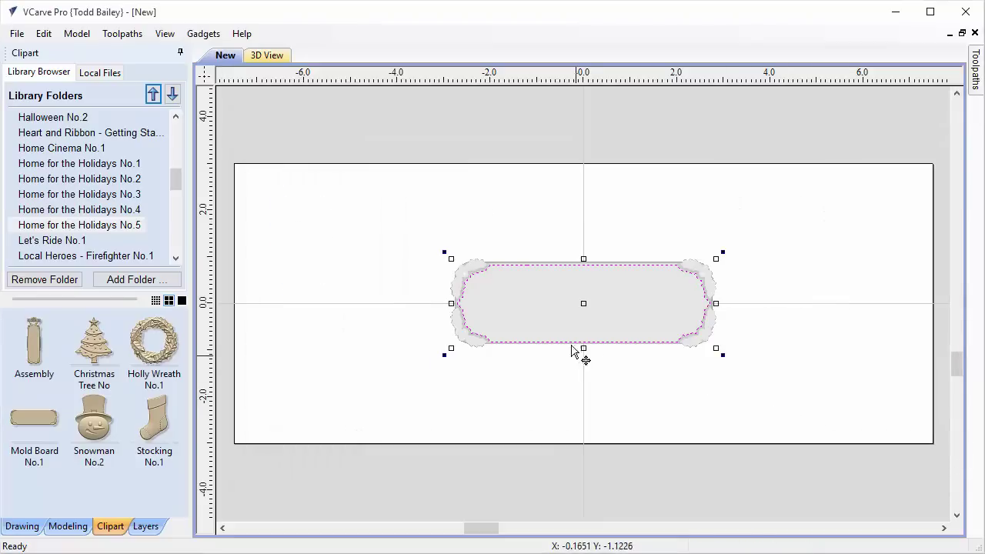
{"action": "left_click", "coordinate": [494, 229]}
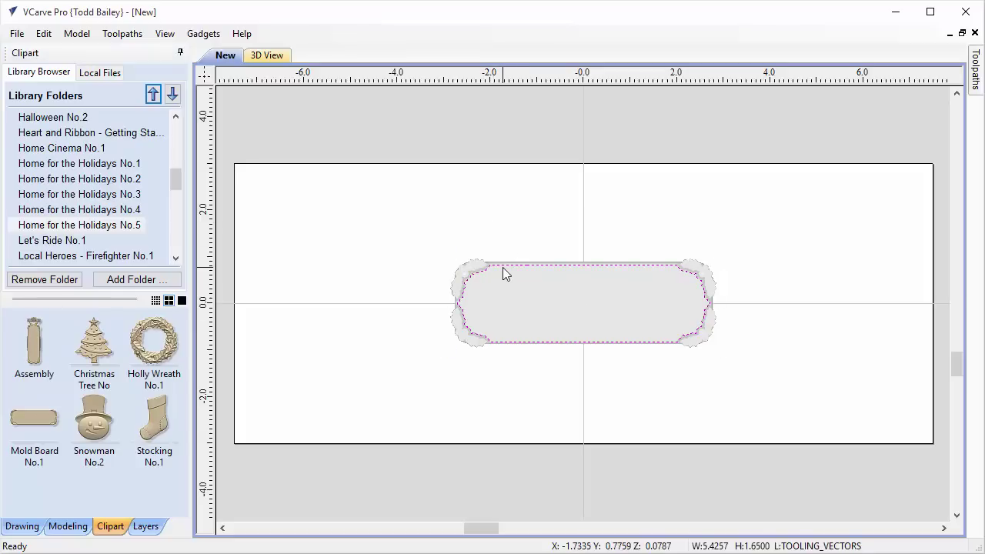
- Resize the mold board component and its surface outline together to 14 inches wide, with X and Y linked and the anchor centred
{"action": "left_click_drag", "start_coordinate": [503, 273], "coordinate": [461, 281]}
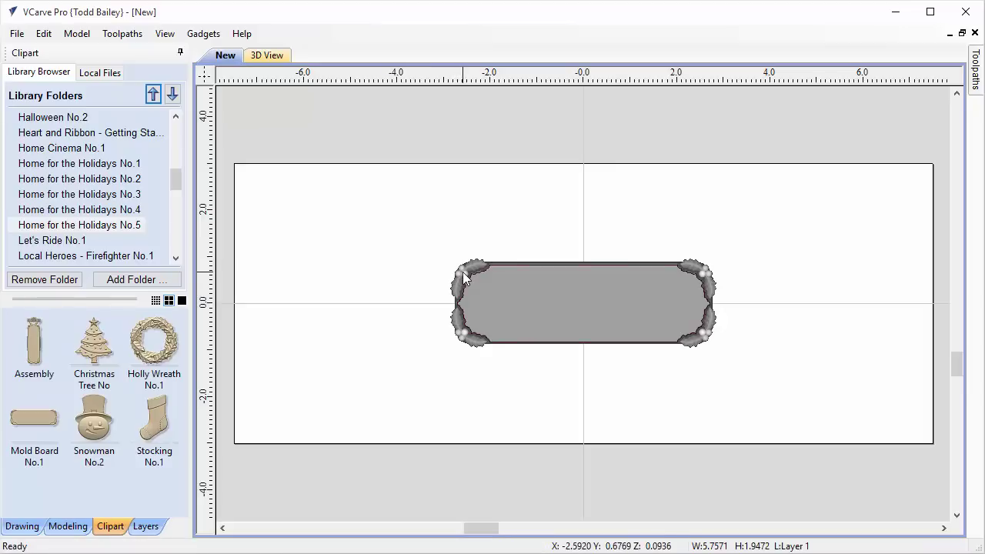
{"action": "left_click_drag", "start_coordinate": [386, 237], "coordinate": [794, 400]}
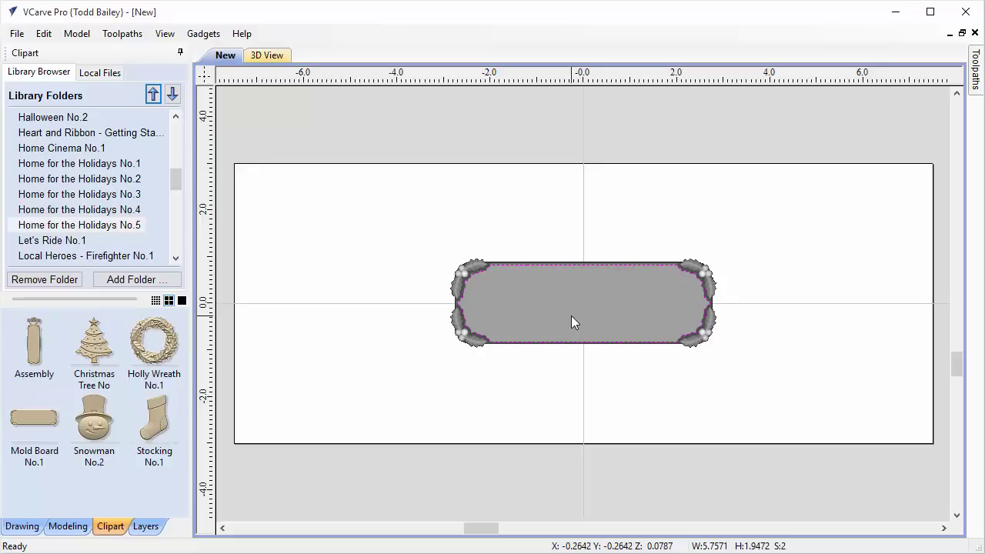
{"action": "left_click", "coordinate": [24, 530]}
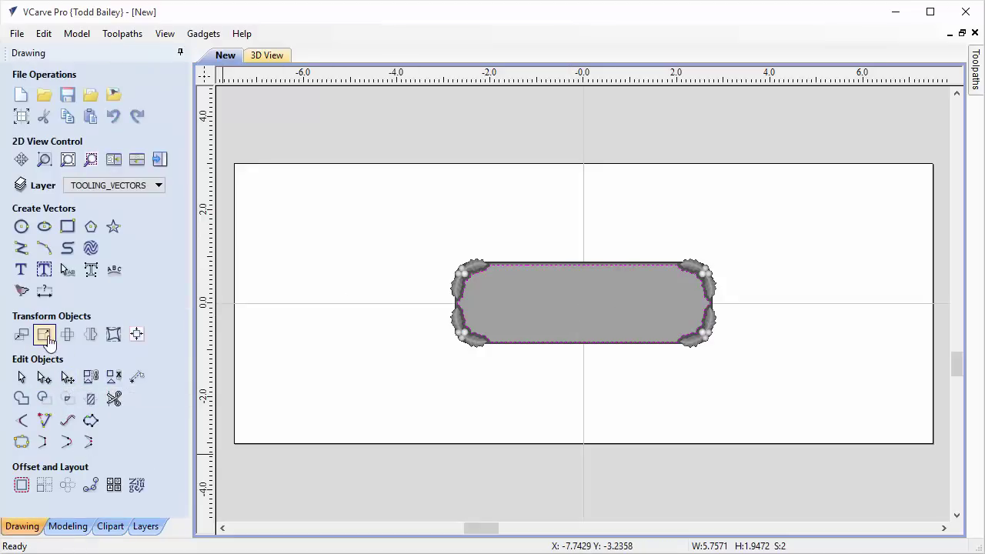
{"action": "left_click", "coordinate": [44, 334]}
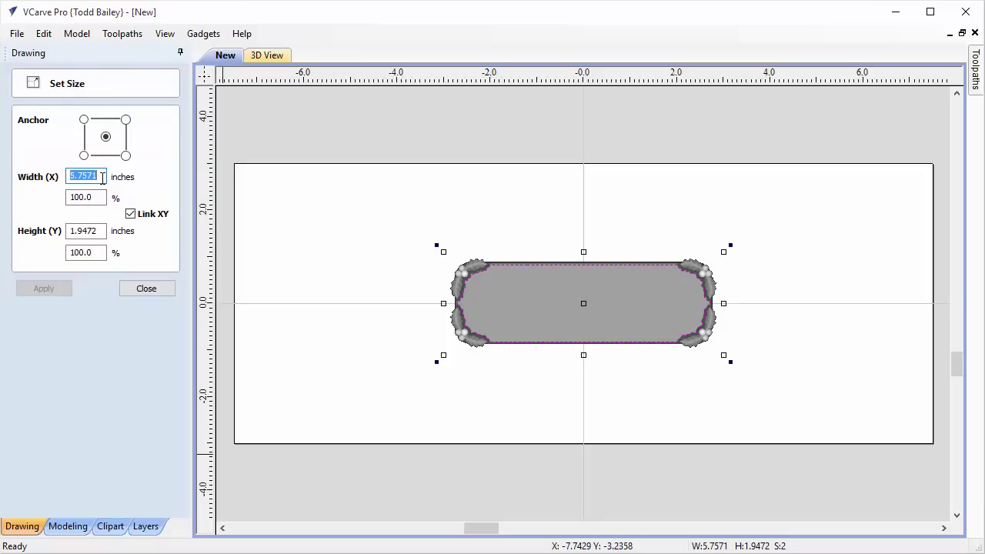
{"action": "type", "text": "14"}
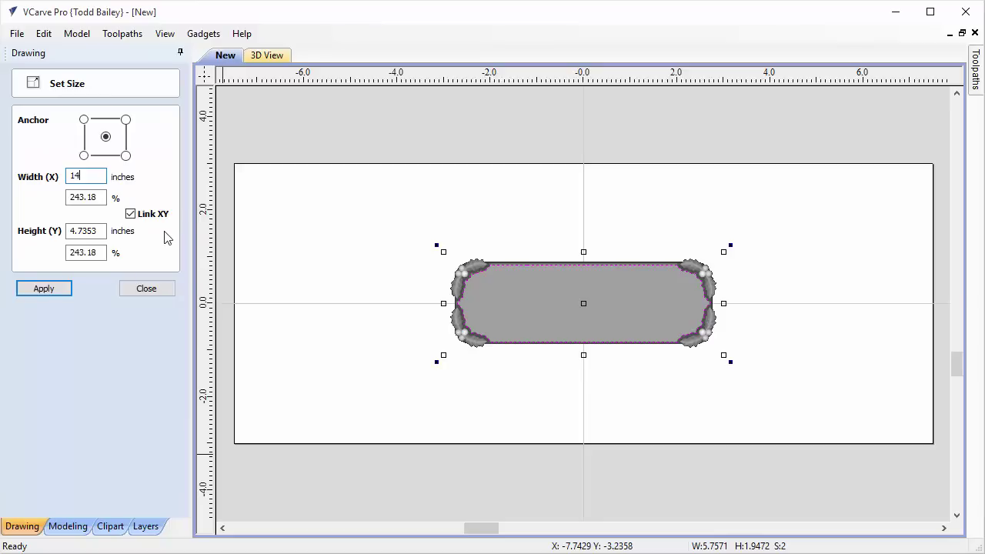
{"action": "left_click", "coordinate": [43, 290]}
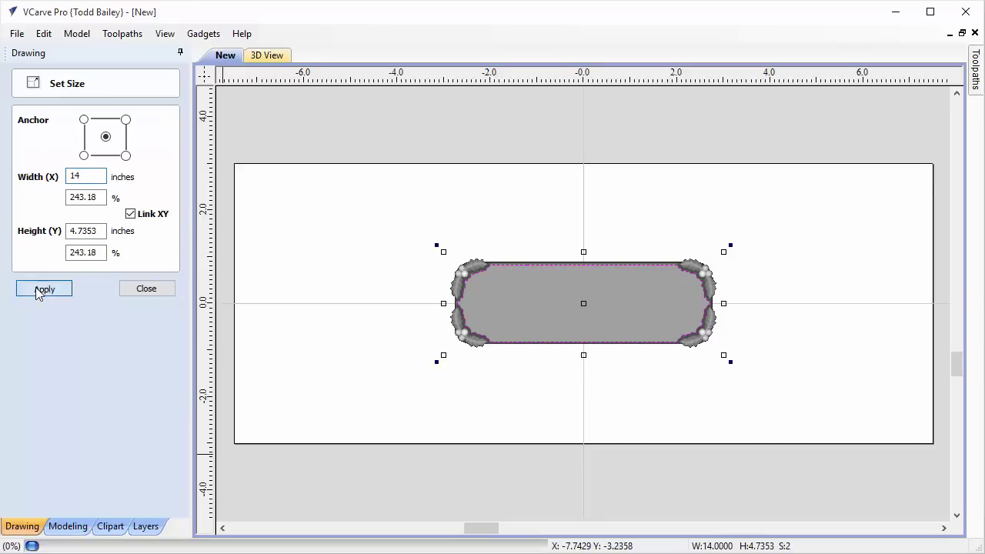
{"action": "left_click", "coordinate": [146, 289]}
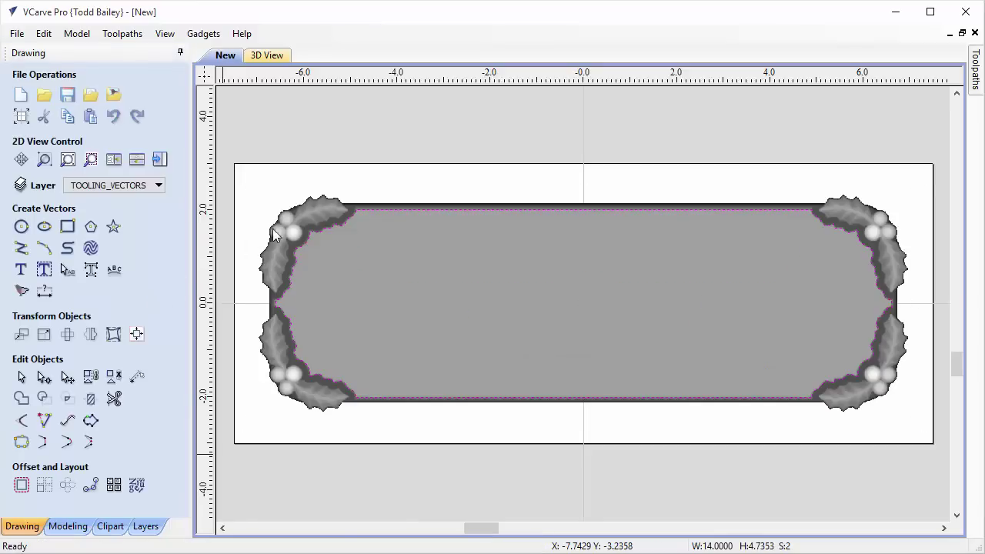
{"action": "left_click", "coordinate": [299, 186]}
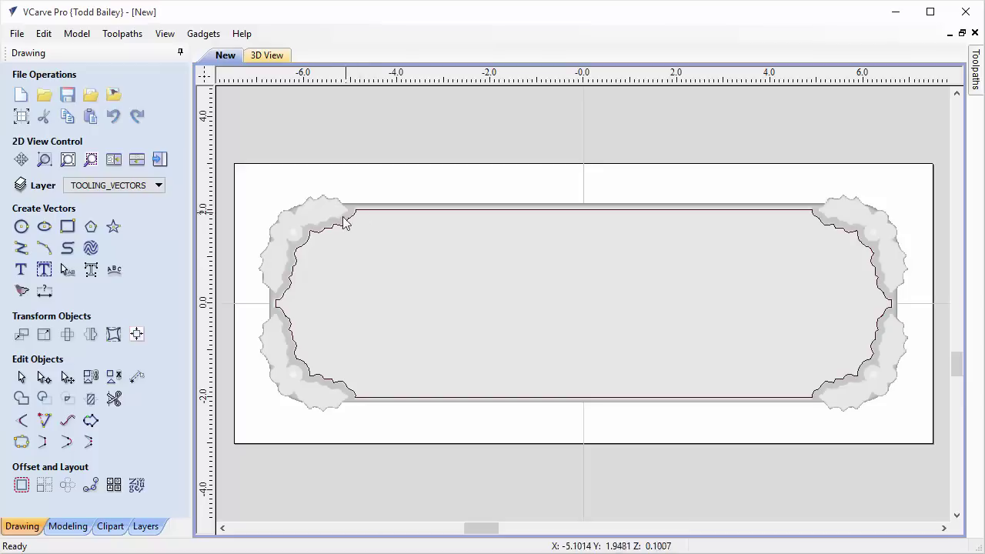
- Examine how the surface outline follows the holly leaves and border of the enlarged mold board
{"action": "scroll", "coordinate": [355, 218], "scroll_direction": "up", "scroll_amount": 1}
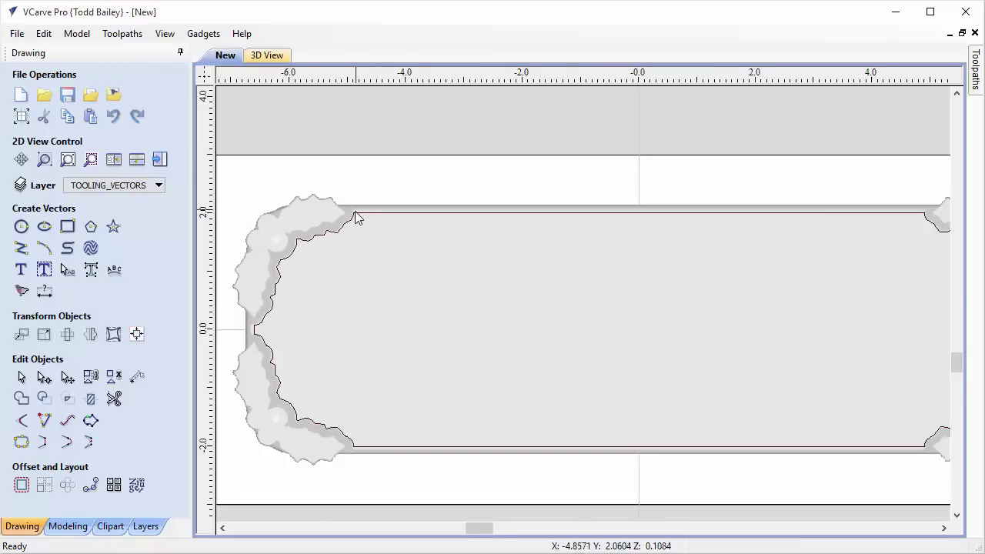
{"action": "scroll", "coordinate": [354, 218], "scroll_direction": "up", "scroll_amount": 6}
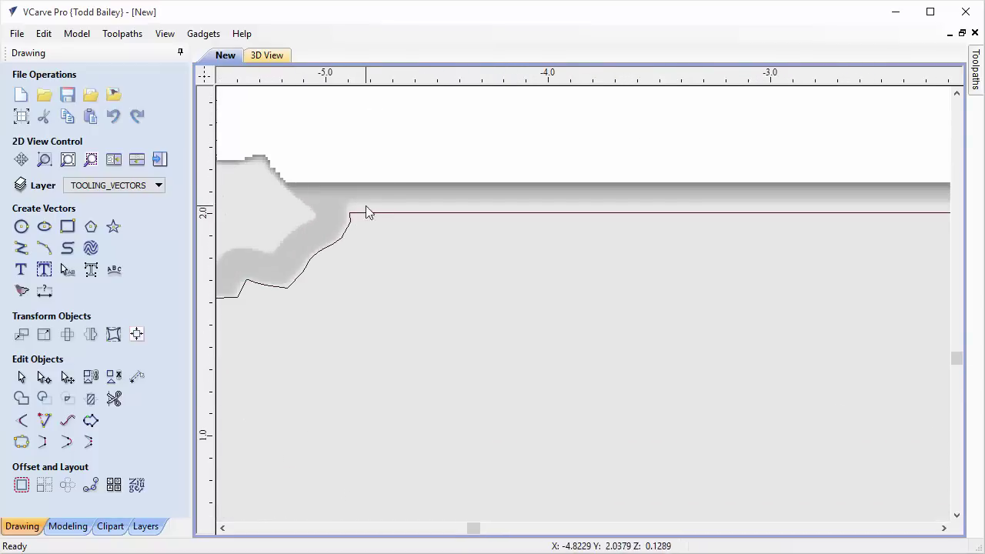
{"action": "left_click", "coordinate": [371, 245]}
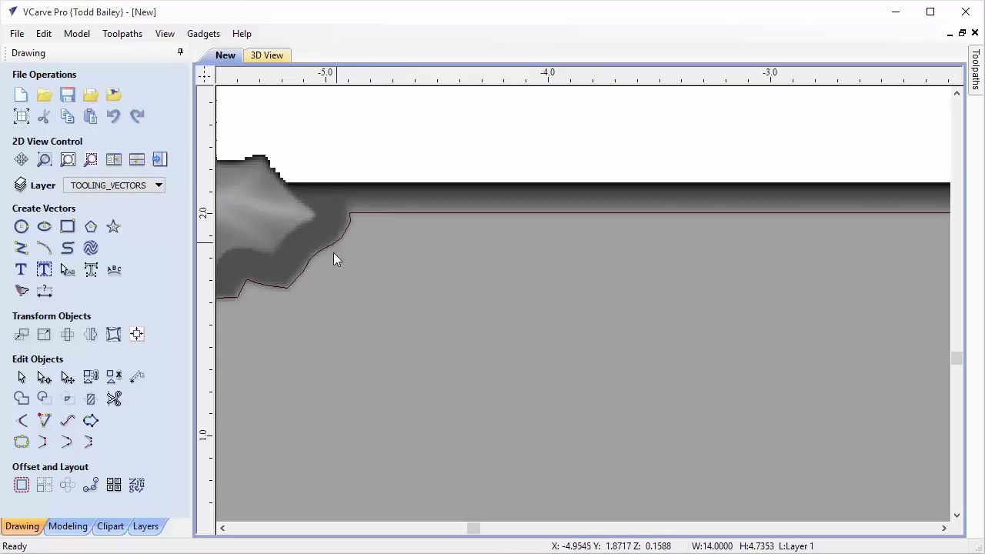
{"action": "scroll", "coordinate": [427, 290], "scroll_direction": "down", "scroll_amount": 1}
{"action": "scroll", "coordinate": [427, 290], "scroll_direction": "down", "scroll_amount": 4}
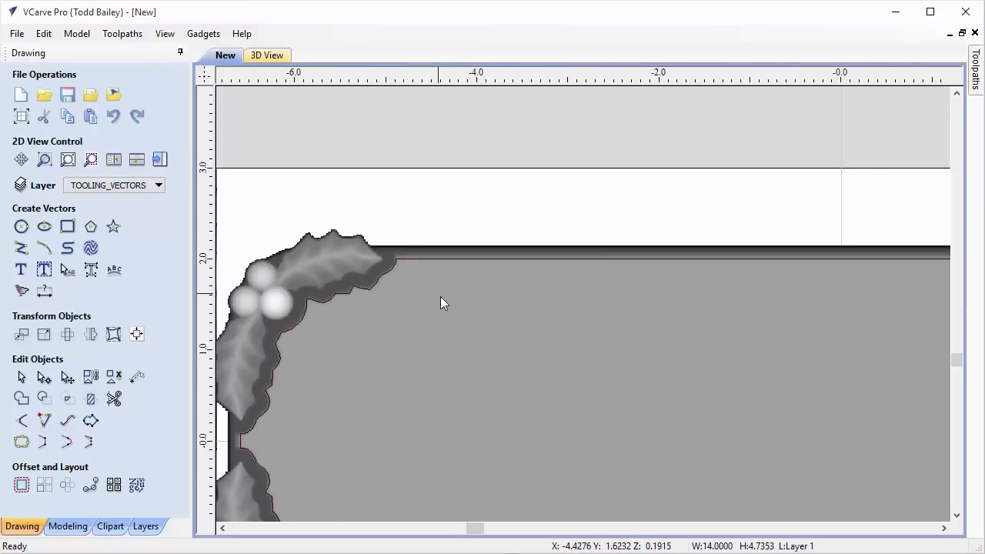
{"action": "left_click", "coordinate": [957, 516]}
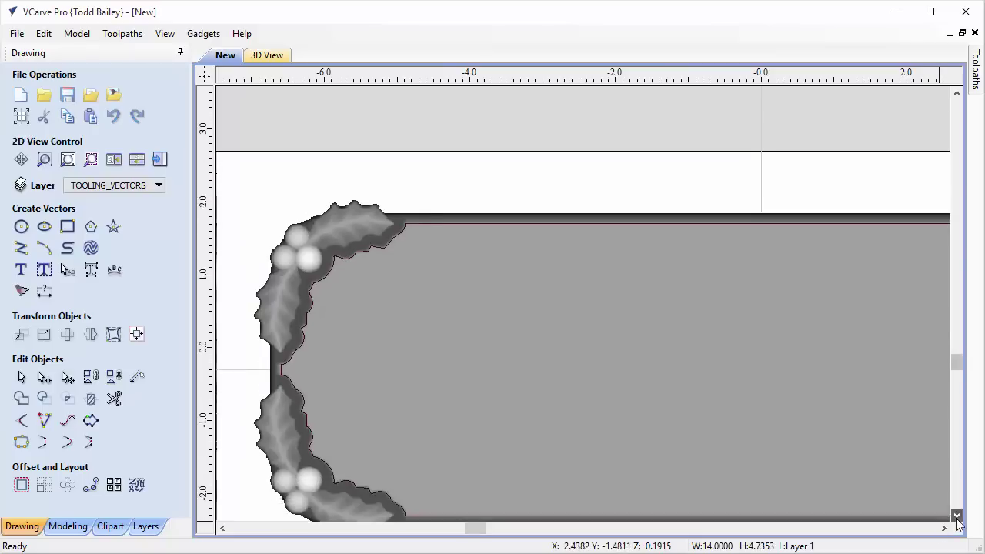
{"action": "scroll", "coordinate": [703, 418], "scroll_direction": "down", "scroll_amount": 2}
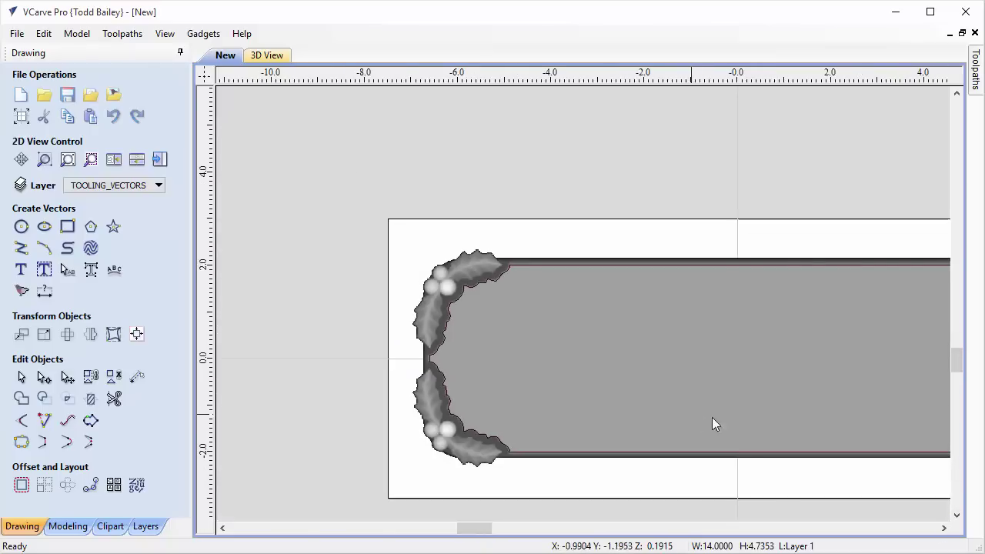
{"action": "left_click", "coordinate": [943, 528]}
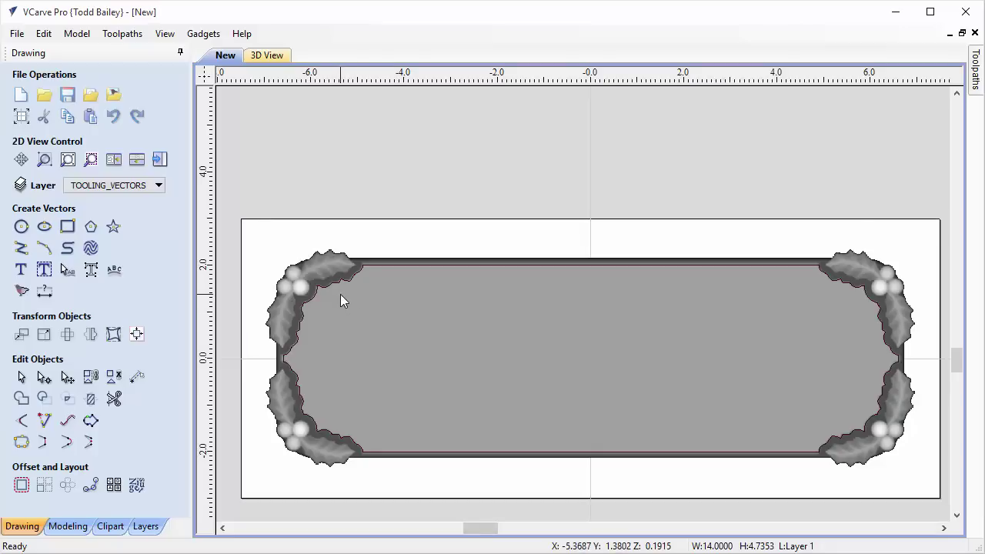
- Import the lettering vectors from "Home for the Holidays No.5 - be Merry & Bright Outline.dxf" and leave them deselected
{"action": "left_click", "coordinate": [19, 36]}
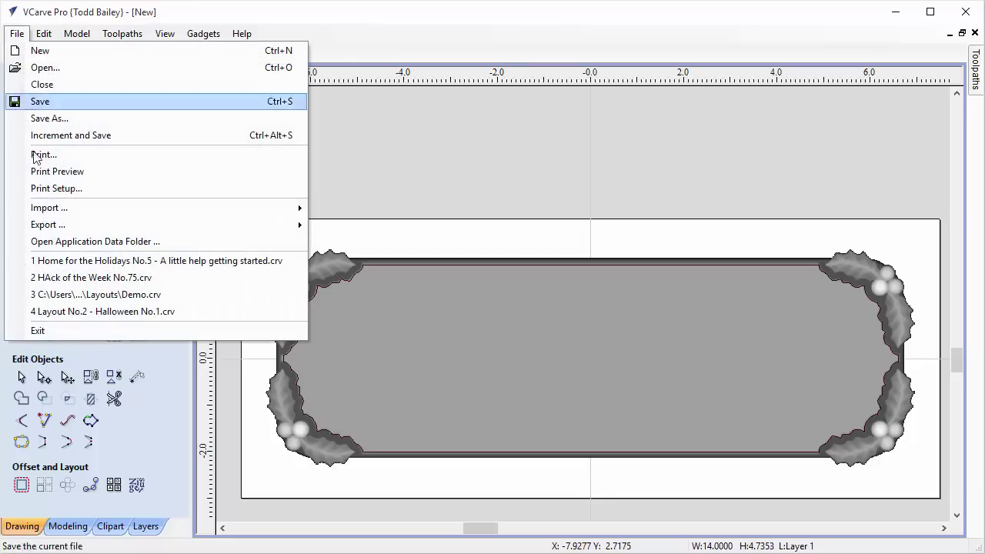
{"action": "mouse_move", "coordinate": [45, 210]}
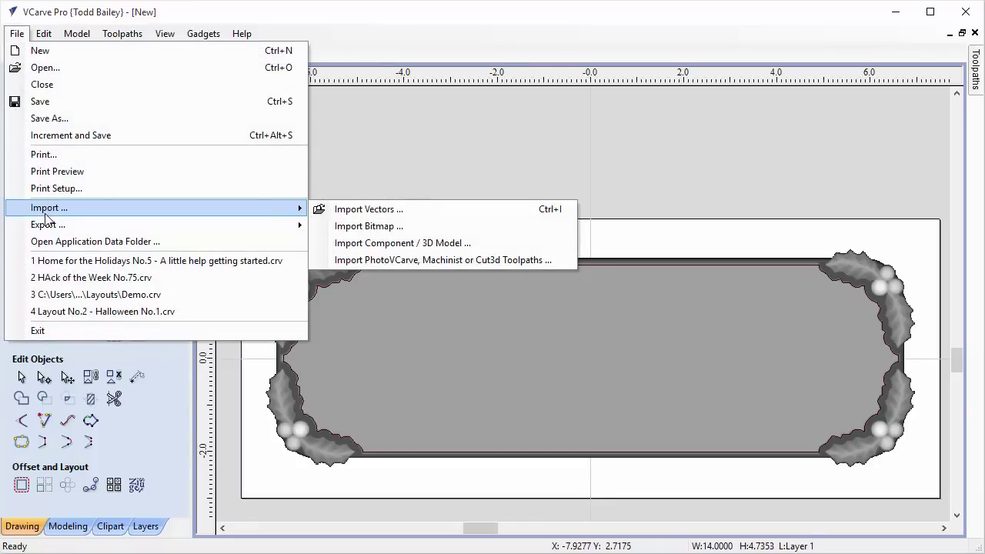
{"action": "left_click", "coordinate": [346, 210]}
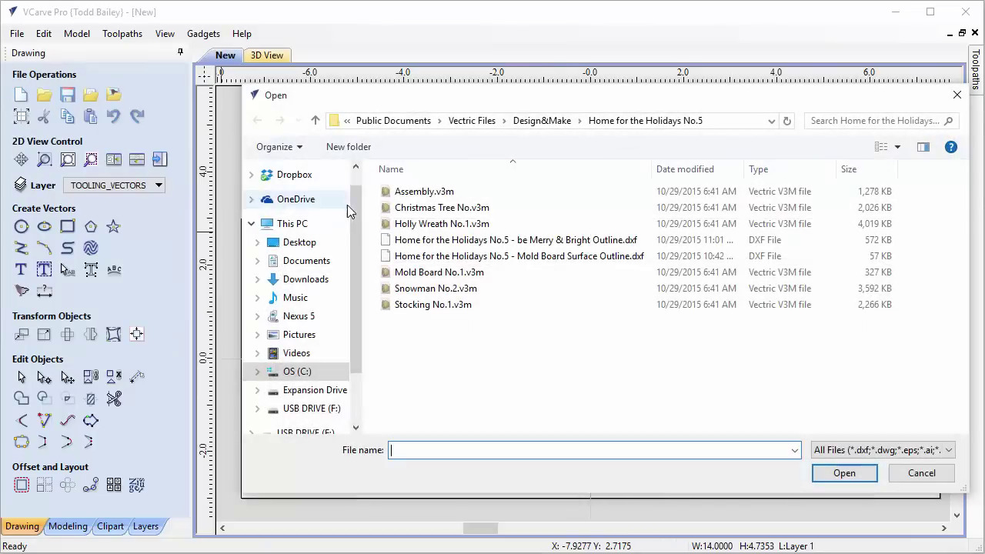
{"action": "left_click", "coordinate": [427, 241]}
{"action": "left_click", "coordinate": [854, 471]}
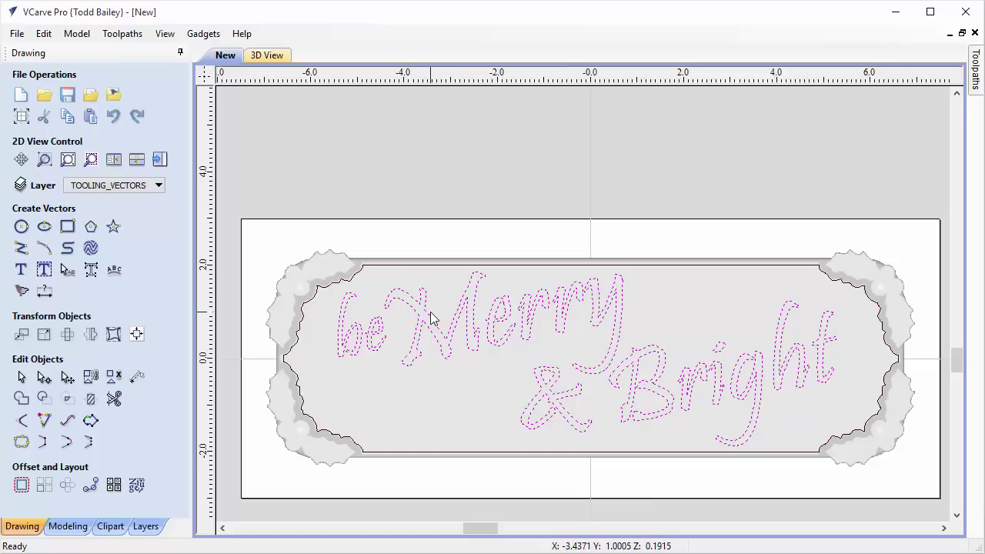
{"action": "left_click", "coordinate": [431, 216]}
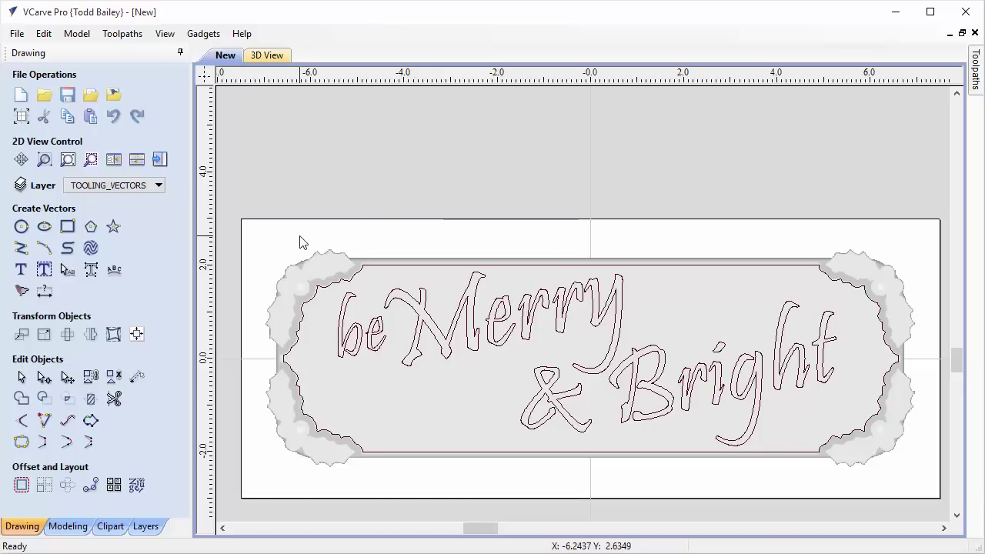
- Group all the "be Merry & Bright" lettering vectors into one object and clear the selection
{"action": "left_click_drag", "start_coordinate": [300, 242], "coordinate": [860, 420]}
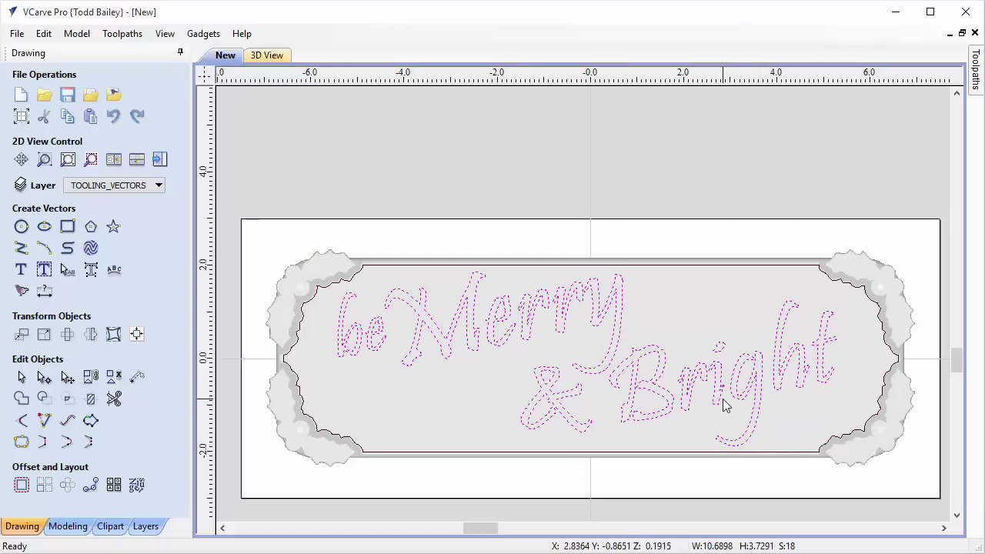
{"action": "right_click", "coordinate": [721, 403]}
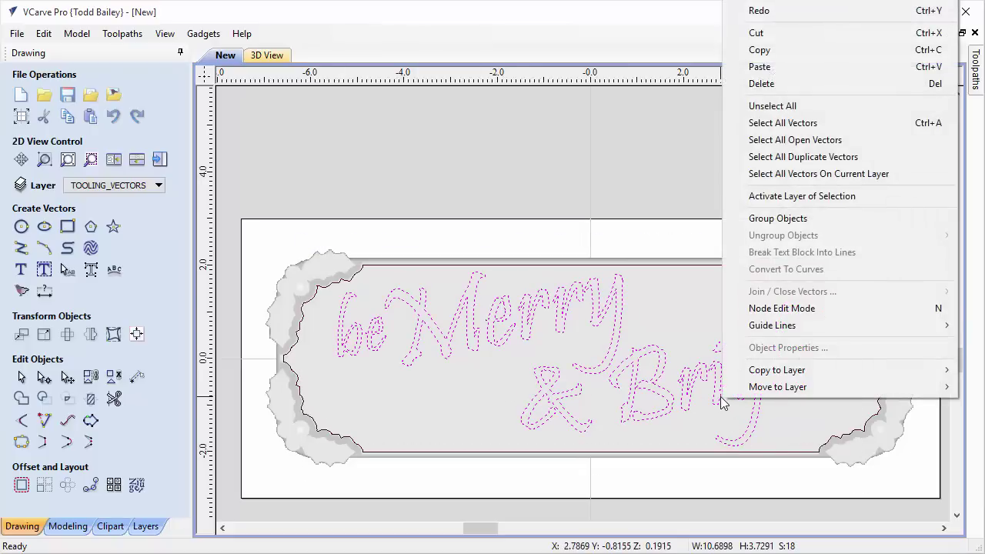
{"action": "left_click", "coordinate": [773, 219]}
{"action": "left_click", "coordinate": [533, 175]}
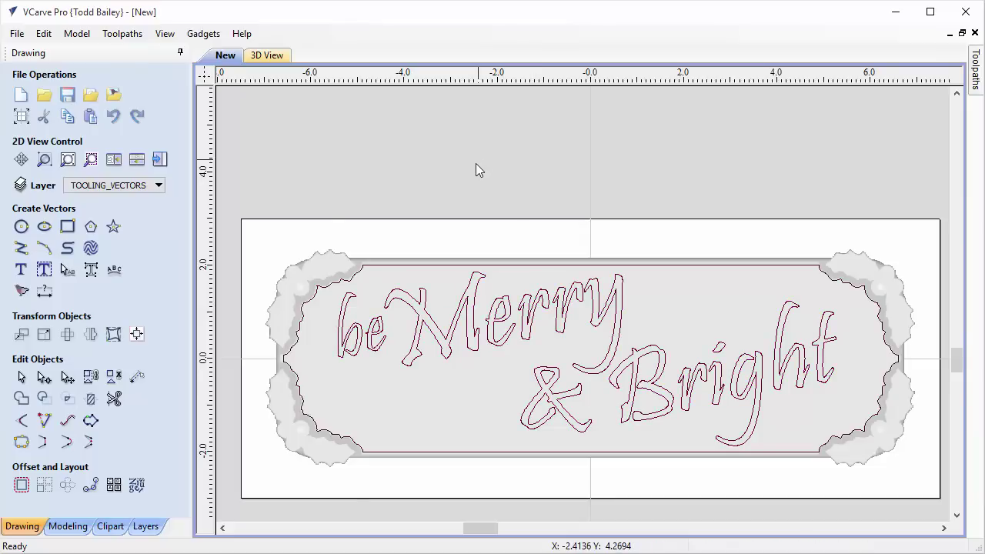
- Show the 2D and 3D views one above the other and set the mold board component's shape height to 0.35 inches
{"action": "left_click", "coordinate": [136, 161]}
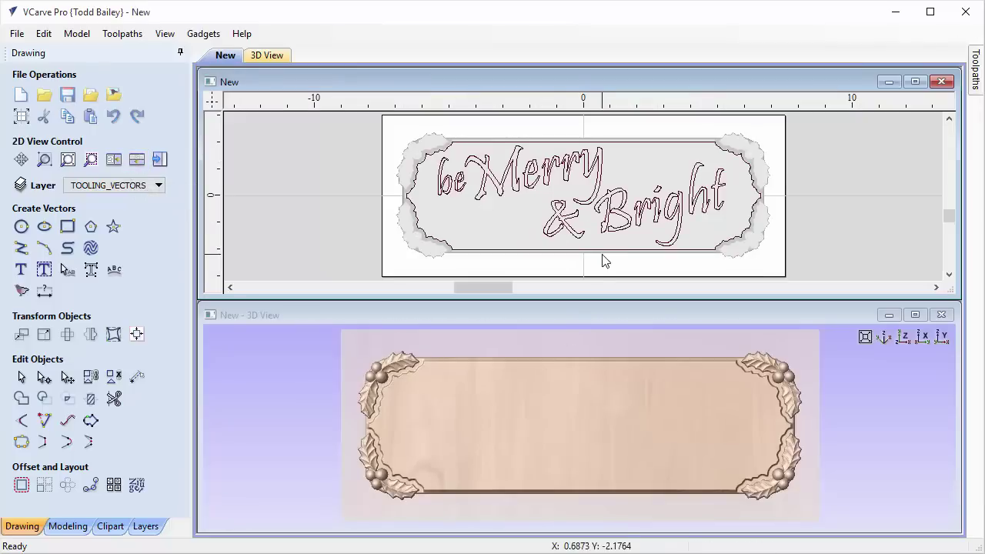
{"action": "left_click", "coordinate": [517, 440]}
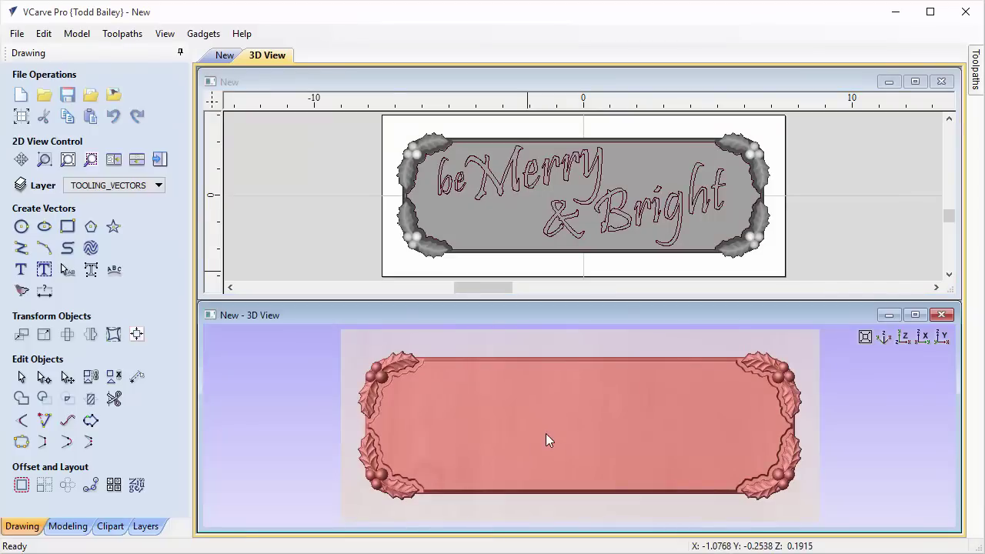
{"action": "left_click", "coordinate": [546, 433]}
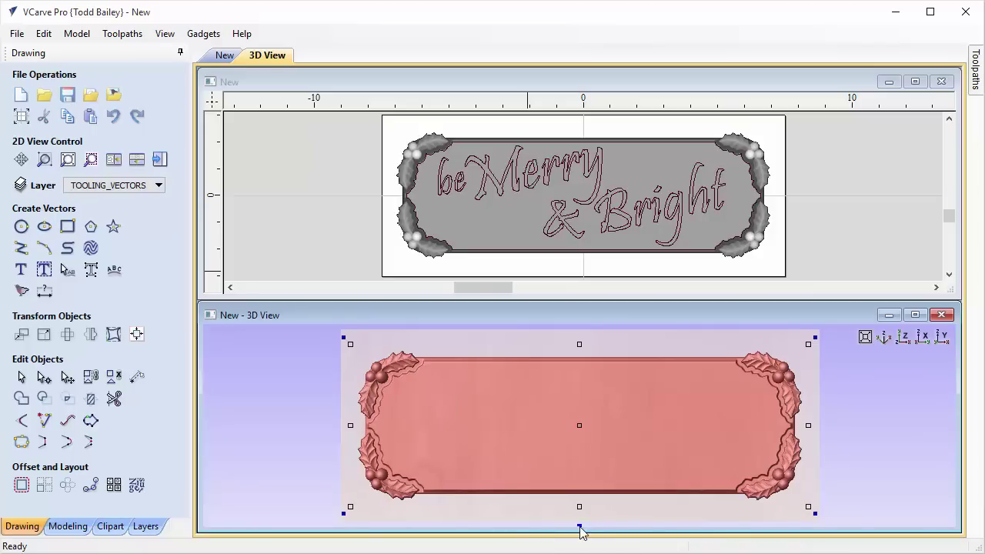
{"action": "mouse_move", "coordinate": [580, 530]}
{"action": "left_click_drag", "start_coordinate": [611, 485], "coordinate": [808, 338]}
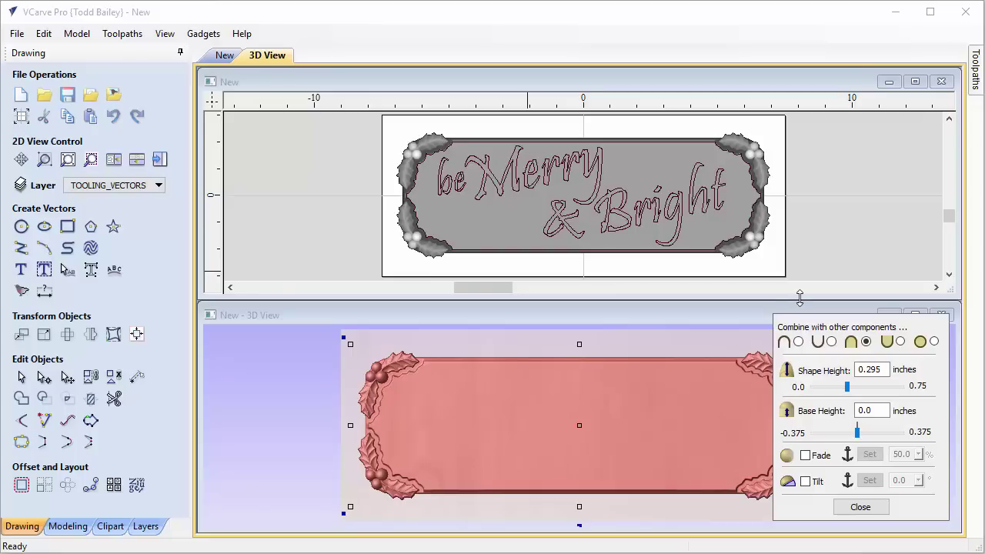
{"action": "left_click_drag", "start_coordinate": [885, 370], "coordinate": [870, 372]}
{"action": "type", "text": "35"}
{"action": "key", "text": "Return"}
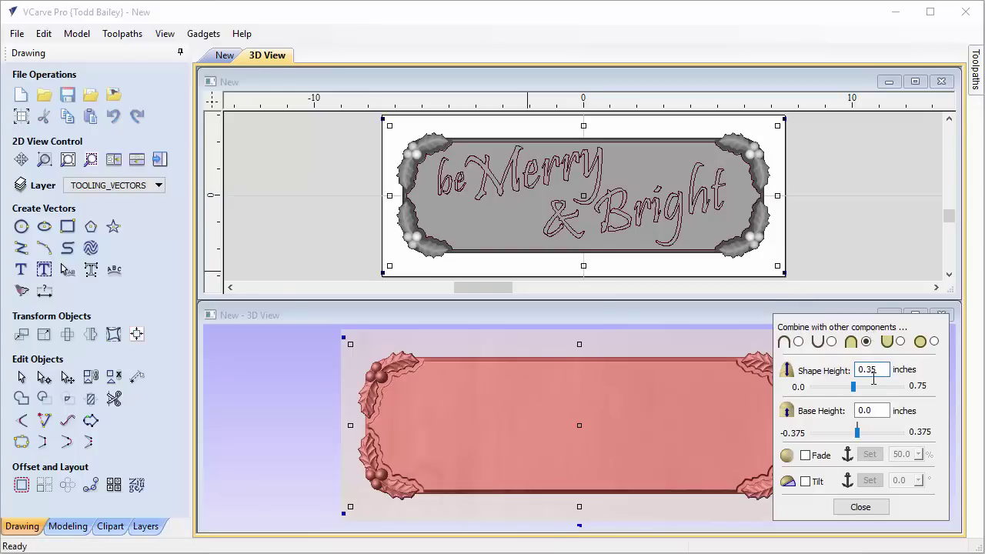
{"action": "left_click", "coordinate": [862, 508]}
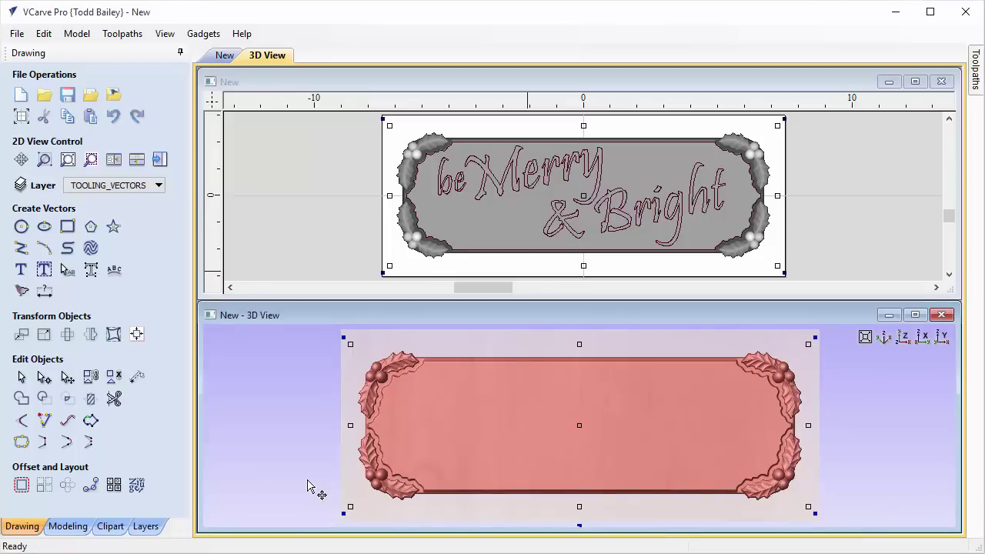
{"action": "left_click_drag", "start_coordinate": [308, 480], "coordinate": [576, 413]}
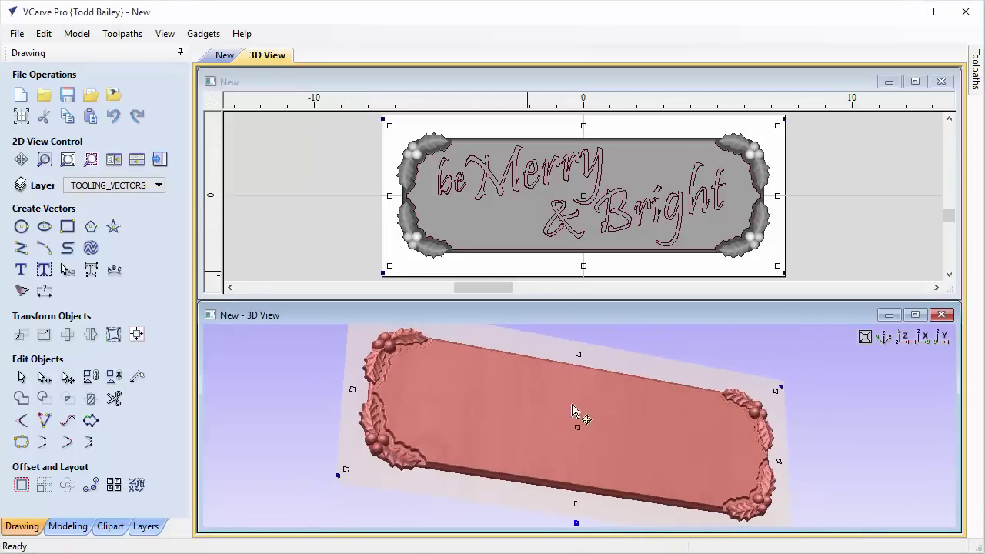
{"action": "left_click", "coordinate": [905, 338]}
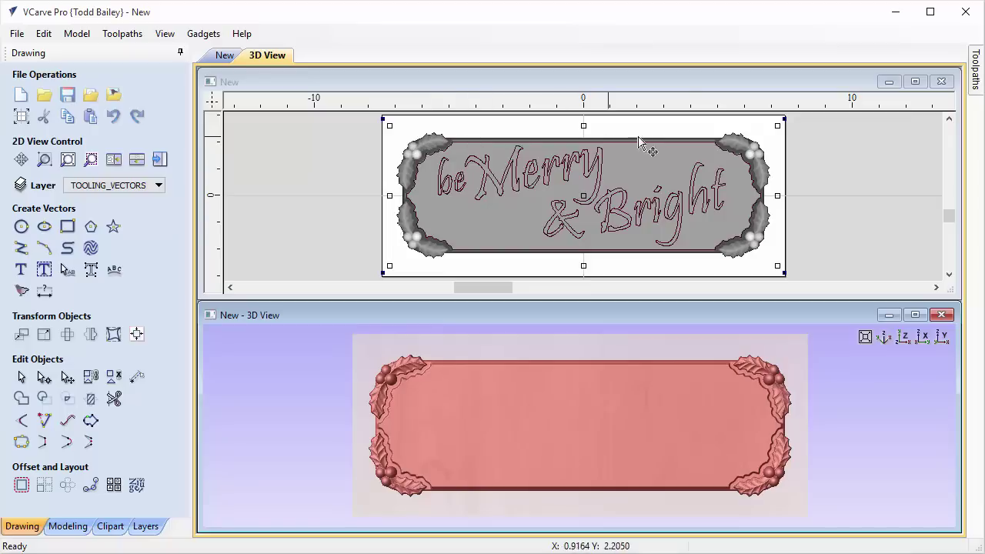
{"action": "left_click", "coordinate": [309, 152]}
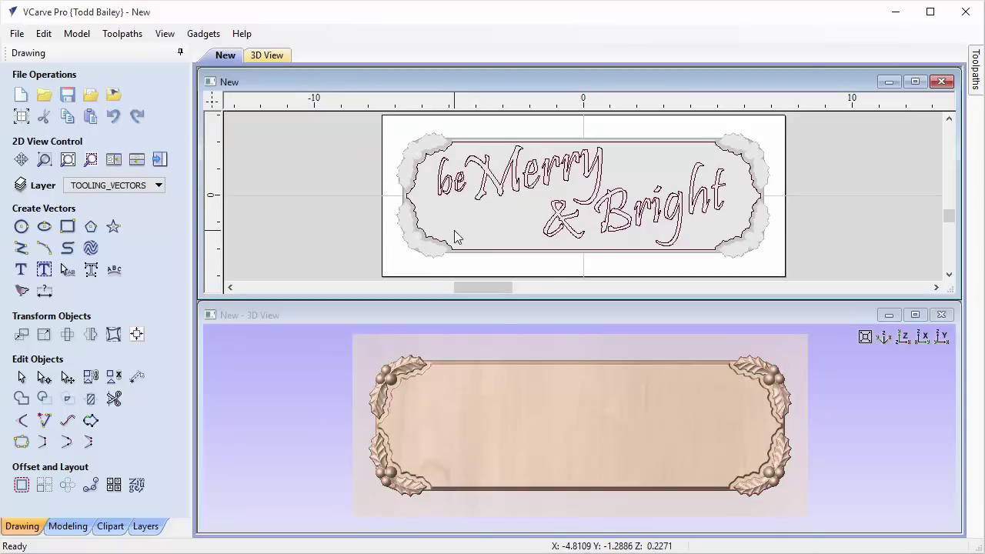
- Create a boundary vector around the outer edge of the Mold Board No.1 component and clear the selection
{"action": "left_click", "coordinate": [73, 526]}
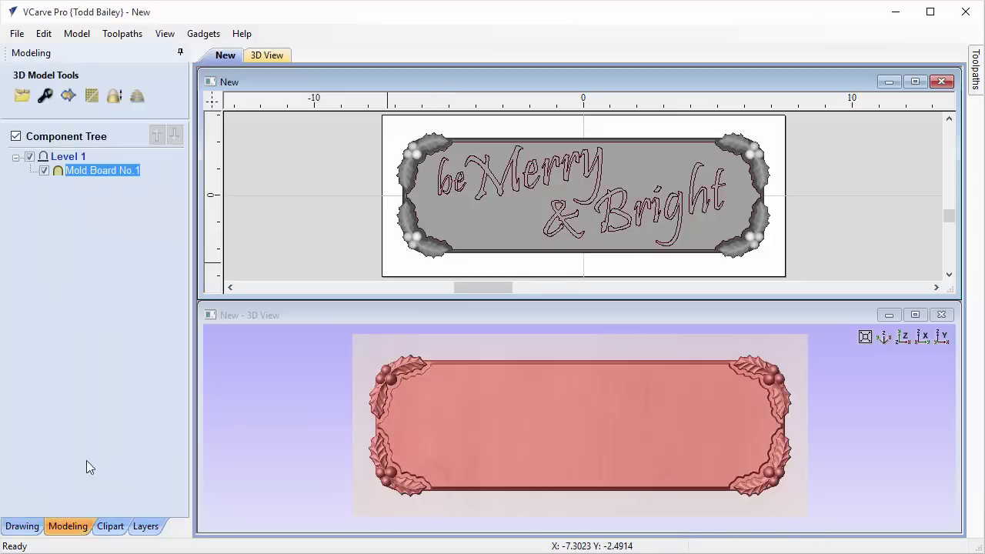
{"action": "left_click", "coordinate": [66, 100]}
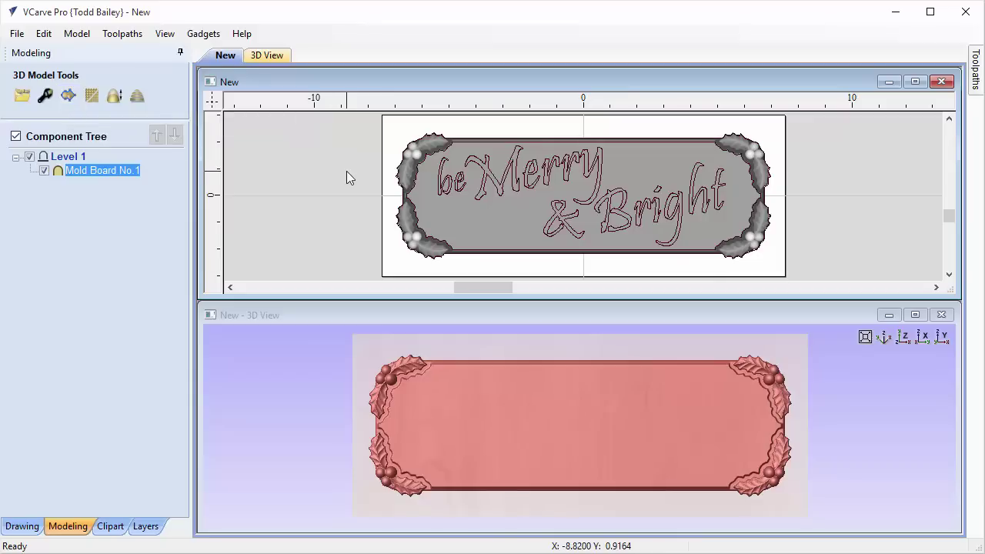
{"action": "left_click", "coordinate": [392, 157]}
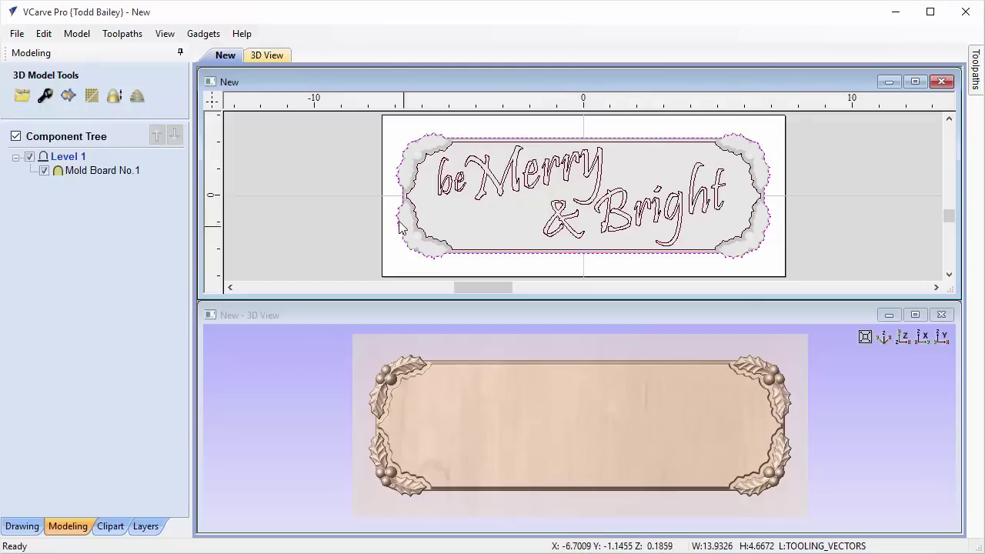
{"action": "left_click", "coordinate": [329, 195]}
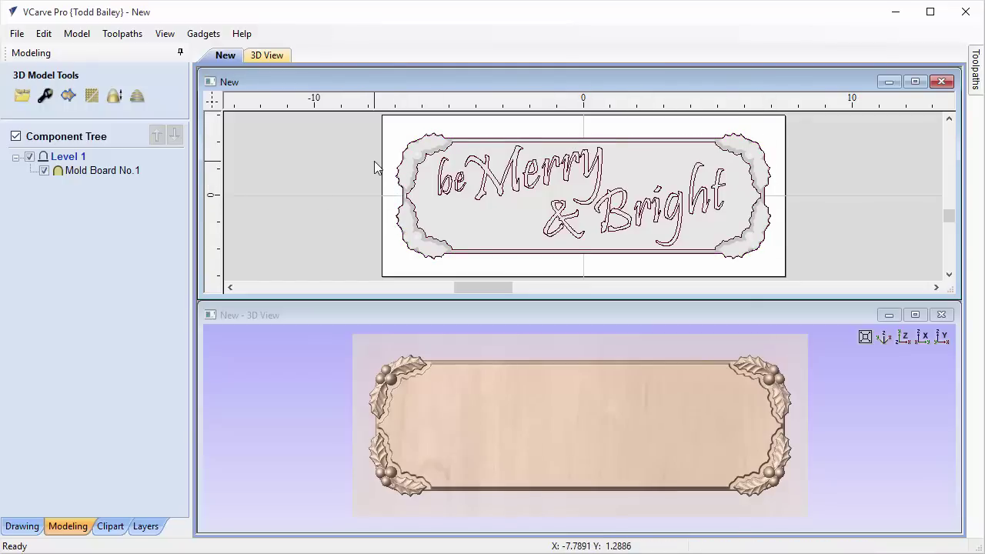
- Position the model in the material with a 0.008 inch gap above it, switch to Gap Below Model, and apply the material setup
{"action": "key", "text": "F10"}
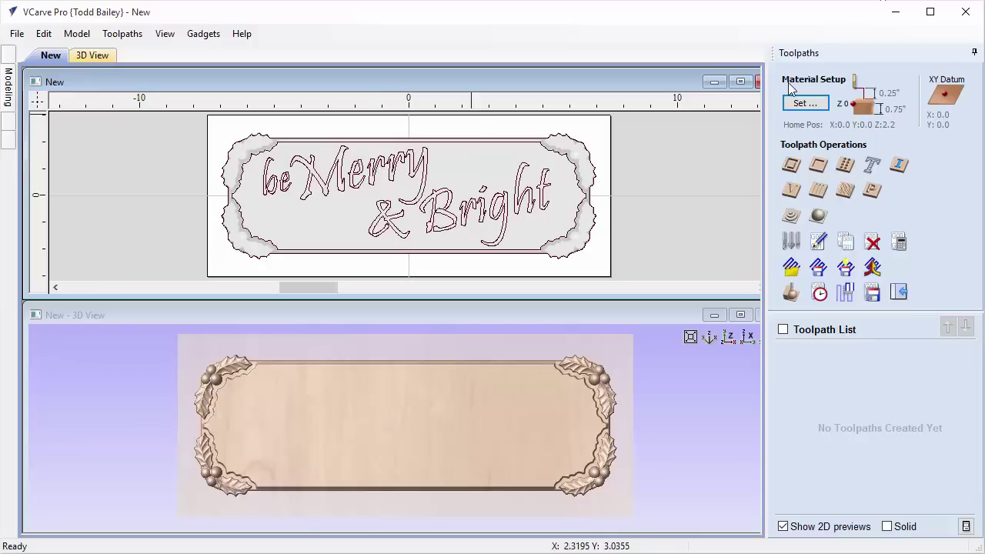
{"action": "left_click", "coordinate": [804, 104]}
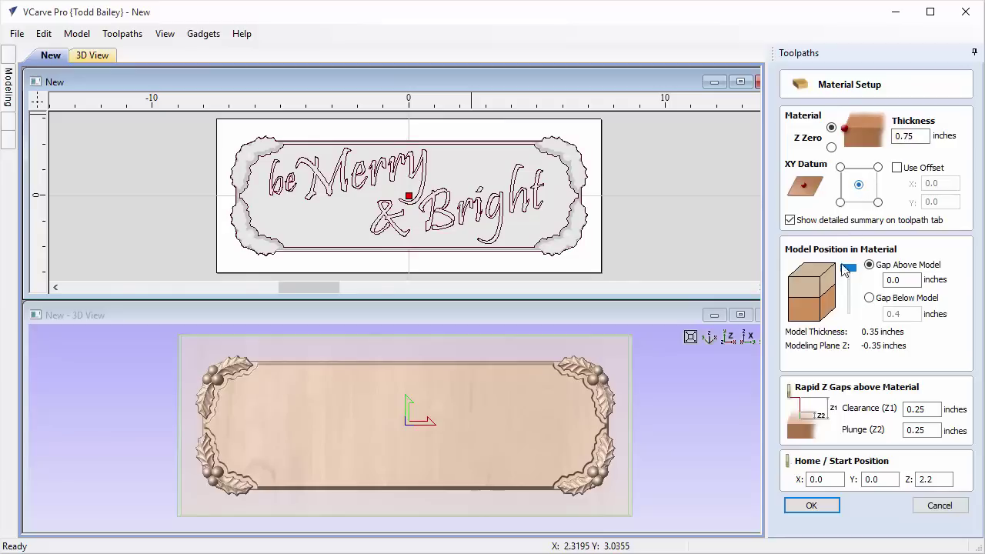
{"action": "left_click", "coordinate": [322, 502]}
{"action": "left_click_drag", "start_coordinate": [321, 504], "coordinate": [362, 433]}
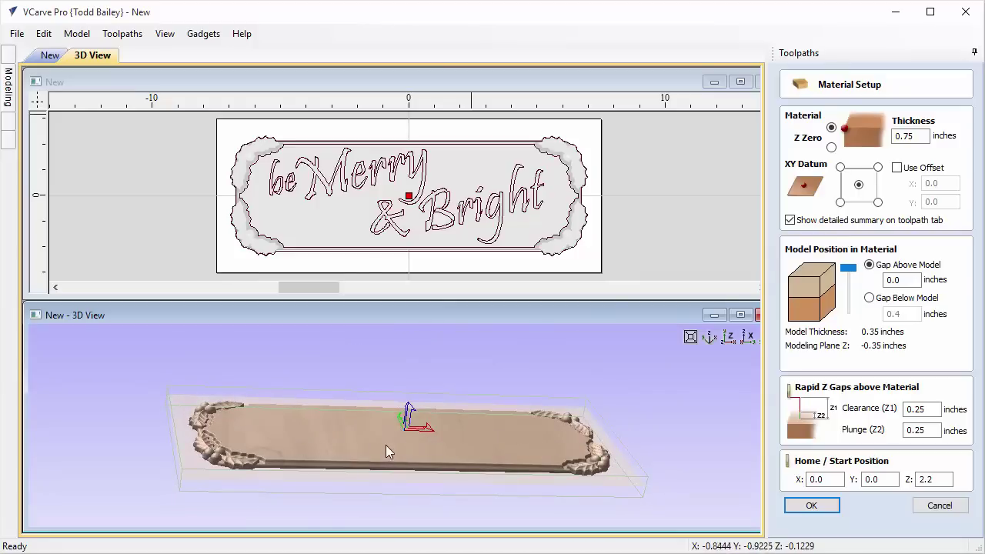
{"action": "left_click_drag", "start_coordinate": [392, 463], "coordinate": [348, 476]}
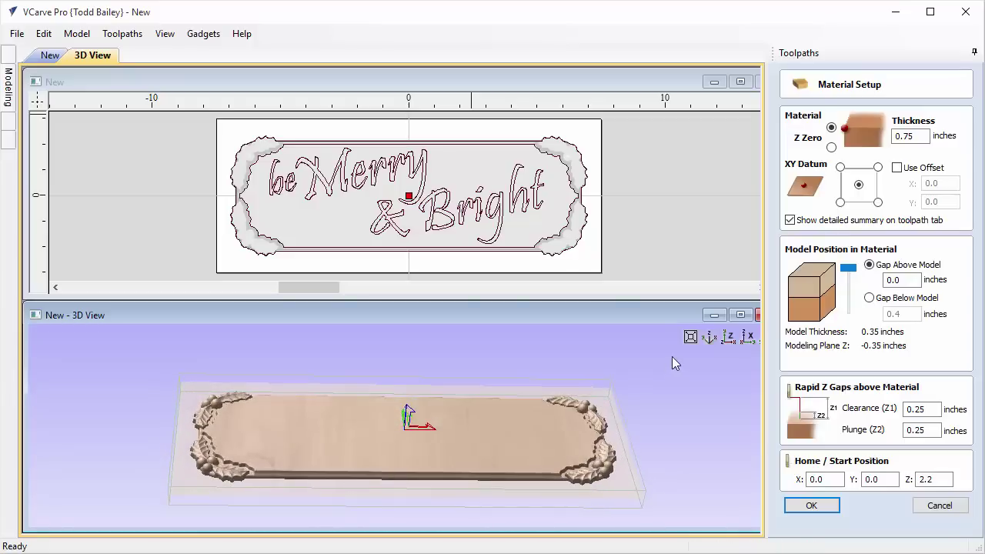
{"action": "left_click", "coordinate": [729, 338]}
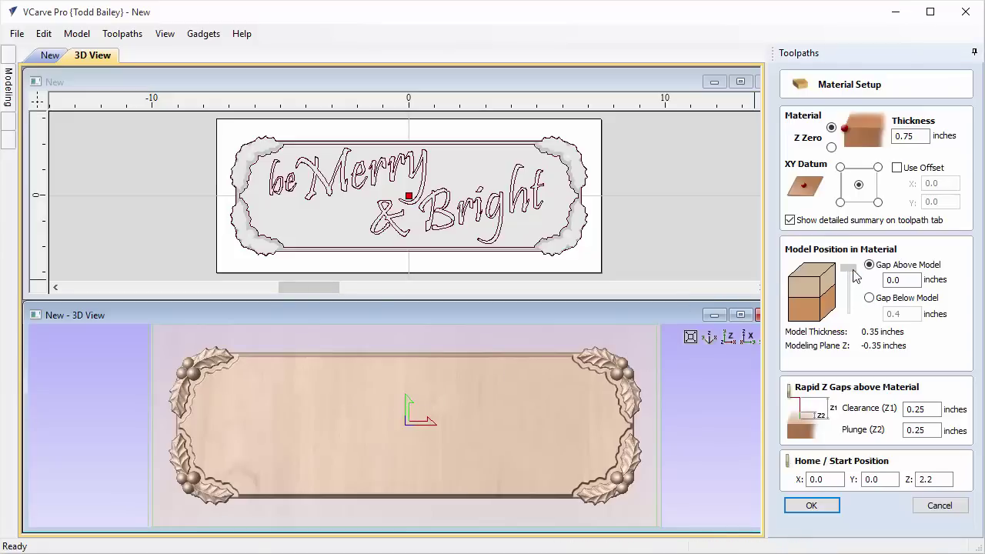
{"action": "left_click_drag", "start_coordinate": [853, 271], "coordinate": [853, 274]}
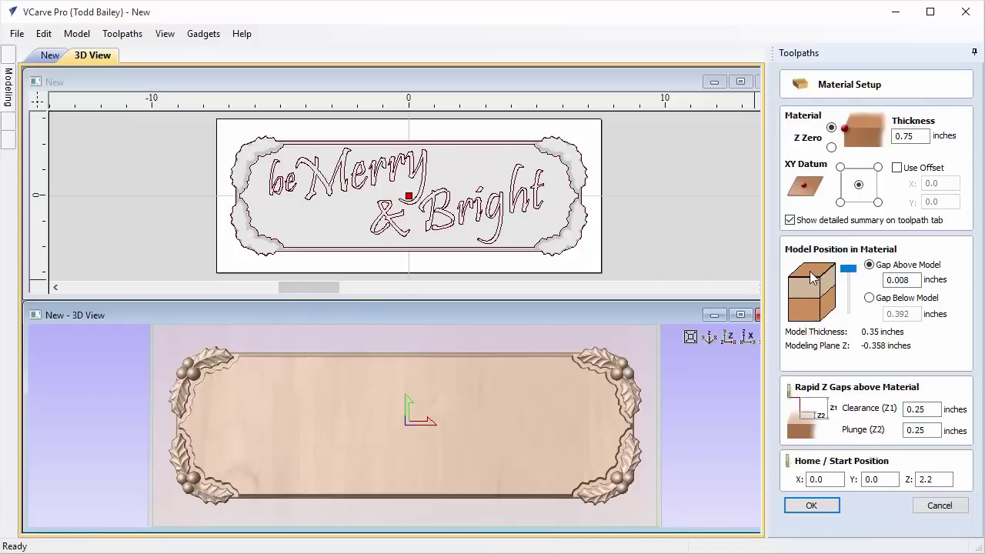
{"action": "left_click", "coordinate": [870, 299]}
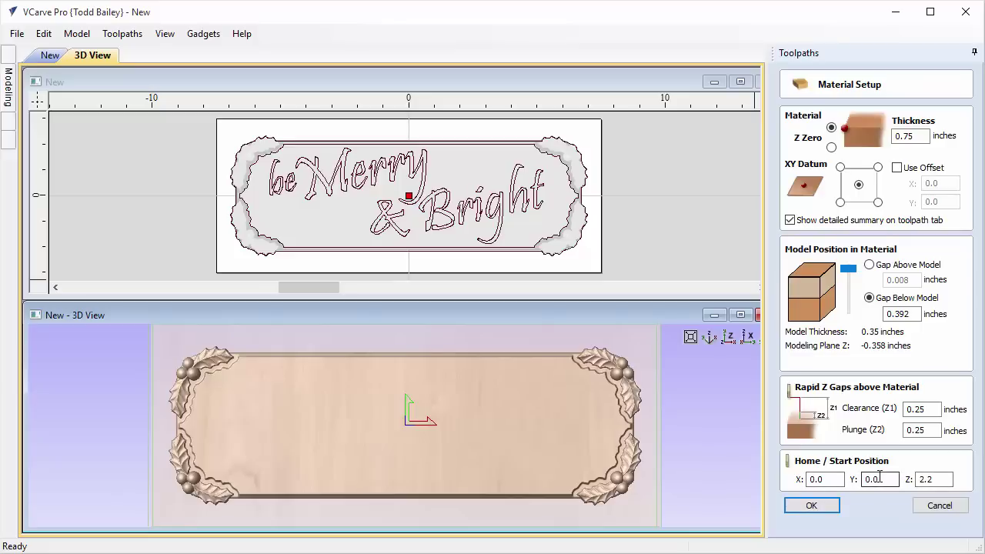
{"action": "left_click", "coordinate": [811, 505]}
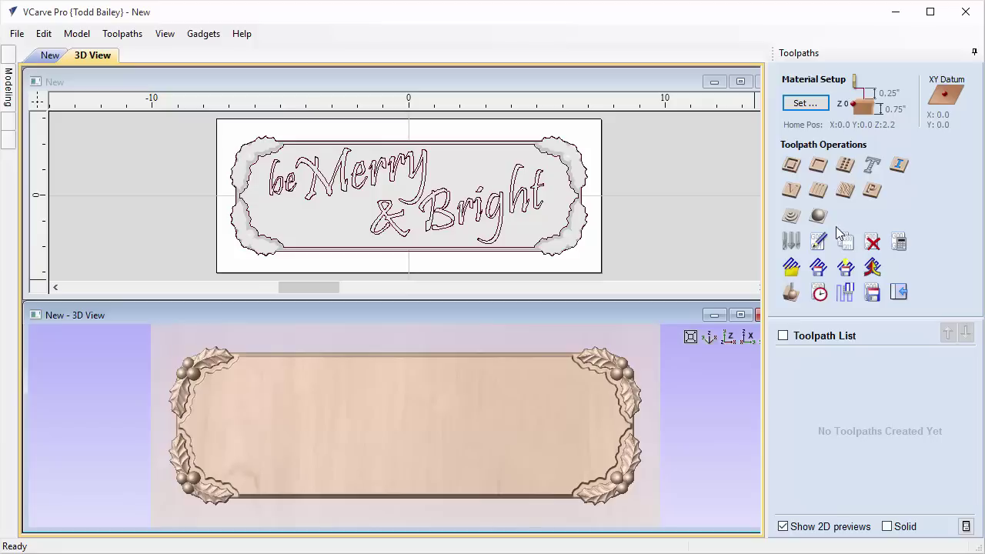
- Calculate a 3D roughing toolpath within the outer boundary vector using the 0.25 inch End Mill, 0.25 inch boundary offset and 0.04 inch machining allowance
{"action": "left_click", "coordinate": [585, 235]}
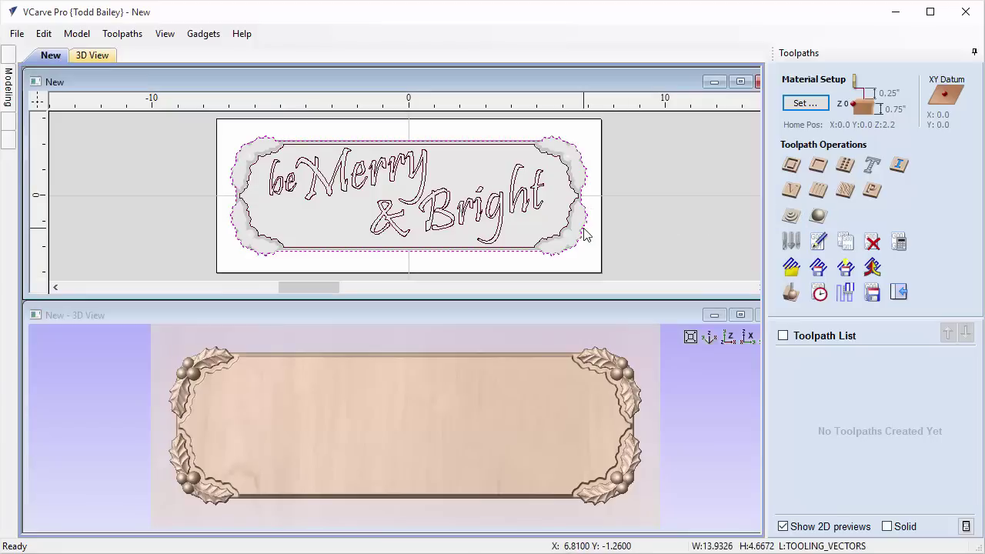
{"action": "left_click", "coordinate": [791, 216]}
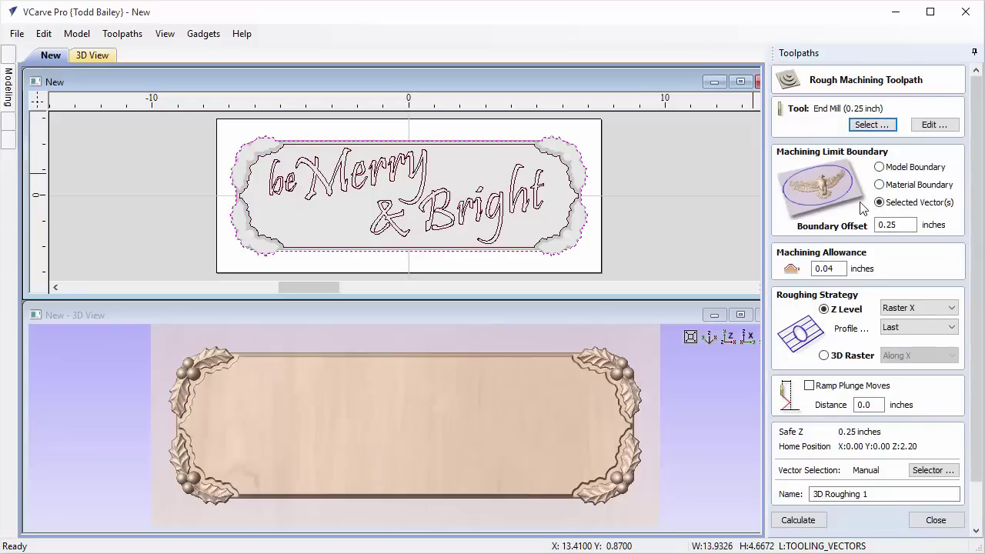
{"action": "left_click", "coordinate": [884, 225]}
{"action": "left_click", "coordinate": [849, 268]}
{"action": "left_click", "coordinate": [797, 521]}
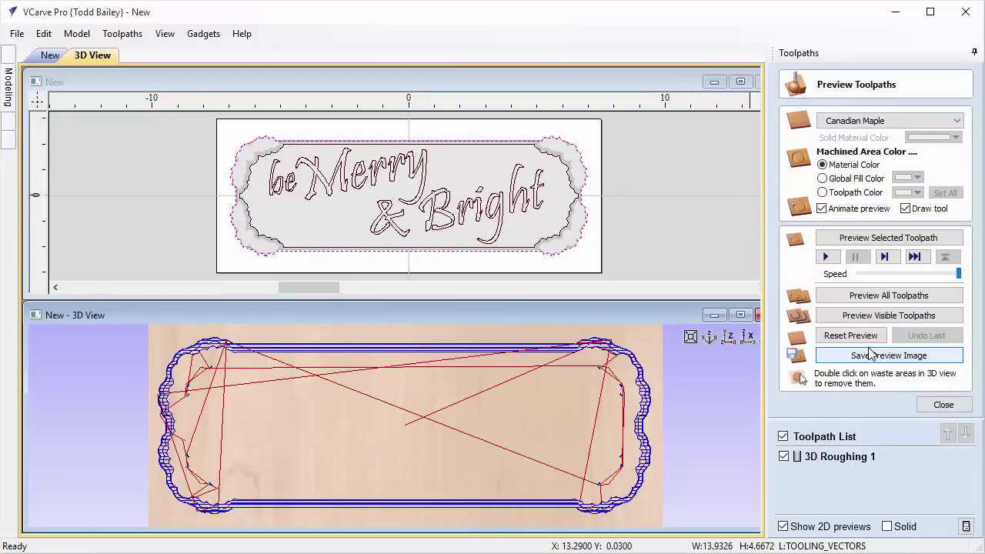
- Preview the 3D roughing cut, examine it at an angle, and close the preview
{"action": "left_click", "coordinate": [869, 316]}
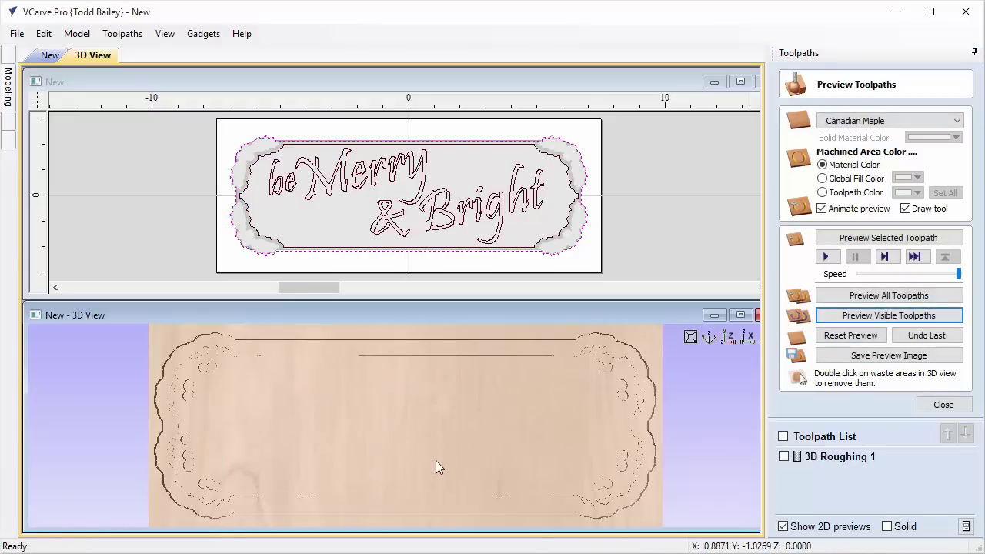
{"action": "left_click_drag", "start_coordinate": [436, 460], "coordinate": [468, 422]}
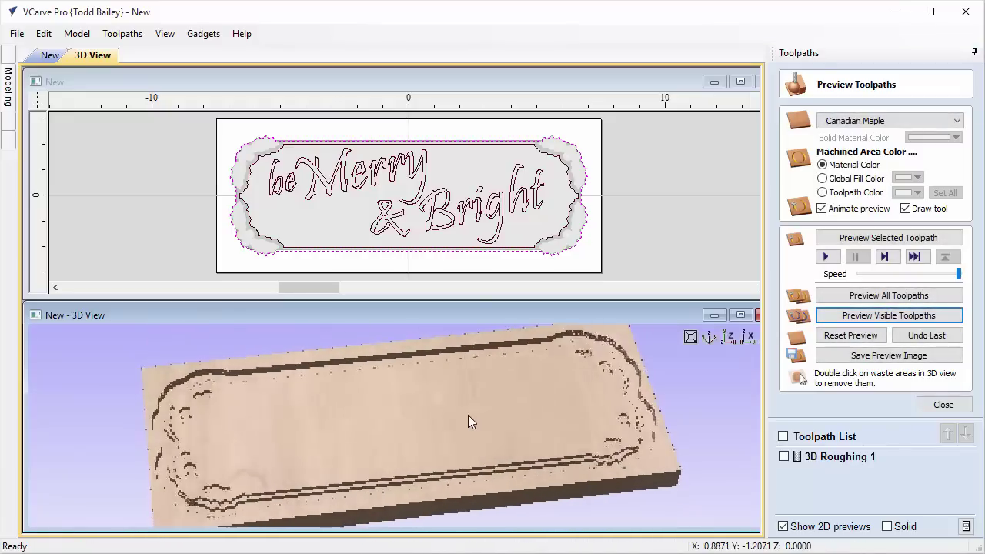
{"action": "left_click", "coordinate": [937, 408]}
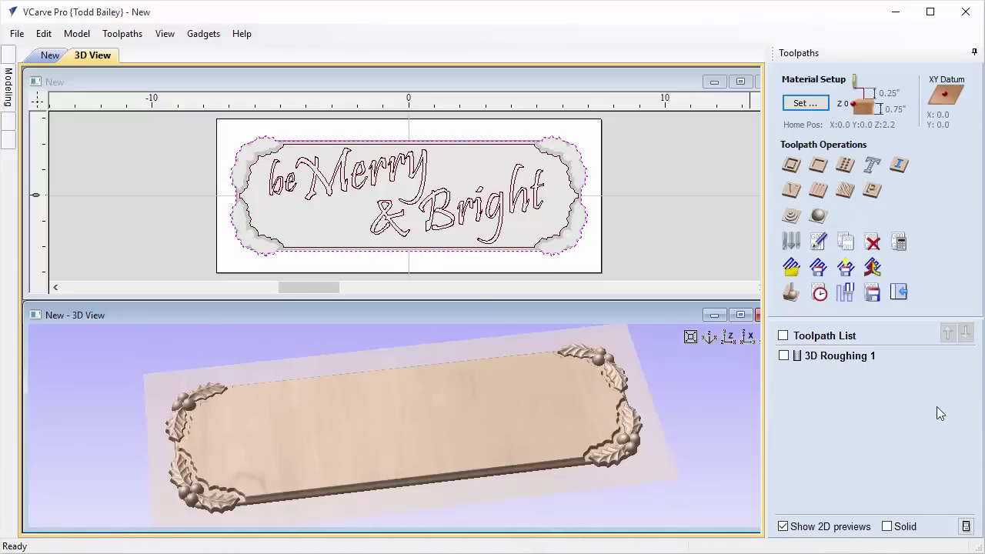
- Calculate a 3D finishing toolpath within the outer boundary using the 0.125 inch Ball Nose, a 0.125 inch boundary offset and the Offset strategy with Climb cutting
{"action": "left_click", "coordinate": [819, 216]}
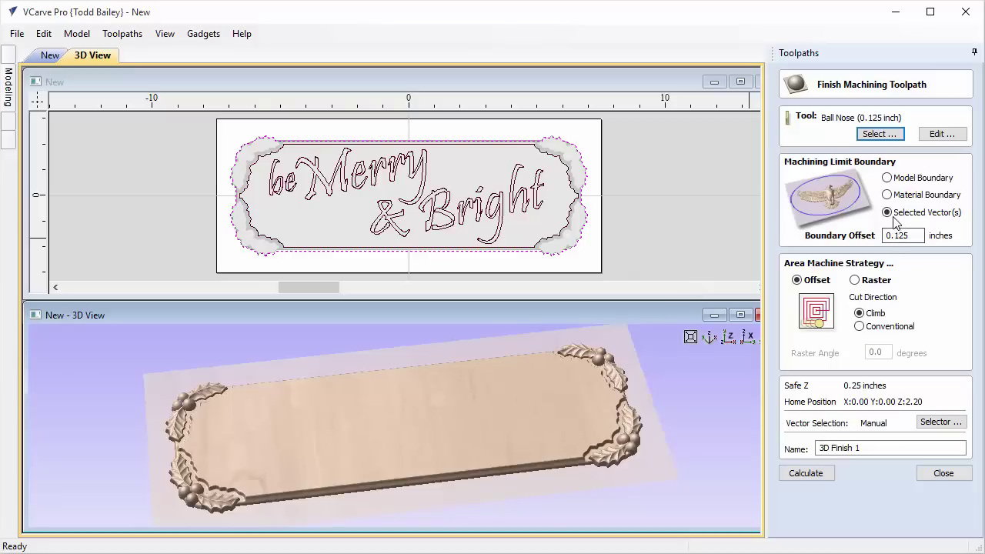
{"action": "left_click", "coordinate": [908, 241]}
{"action": "left_click", "coordinate": [818, 474]}
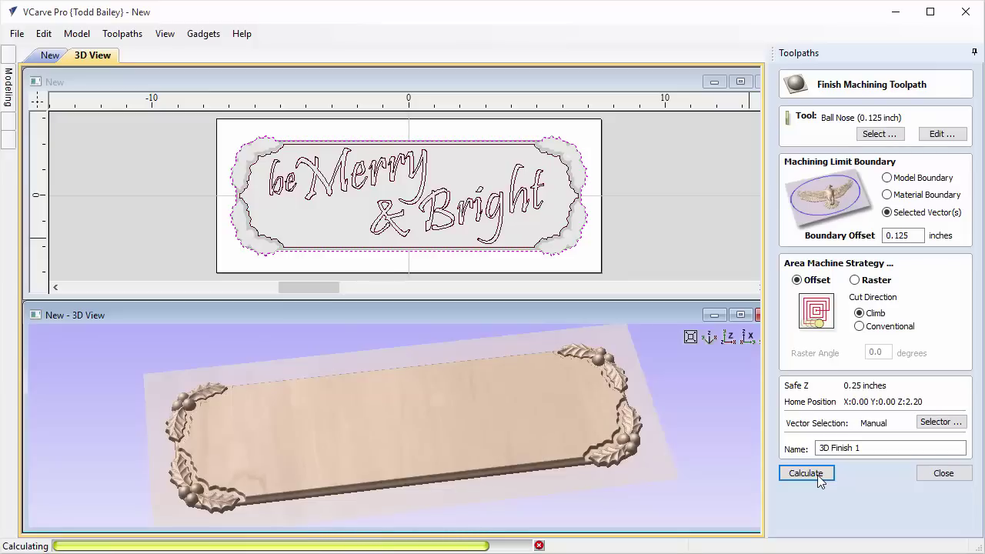
- Preview the 3D finishing cut on the roughed board and close the preview
{"action": "left_click", "coordinate": [783, 471]}
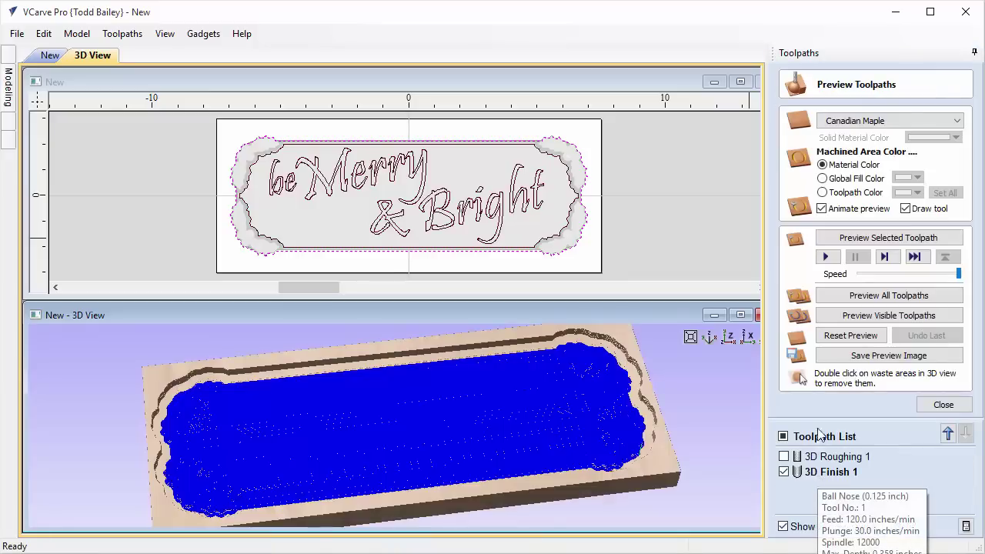
{"action": "left_click", "coordinate": [883, 317]}
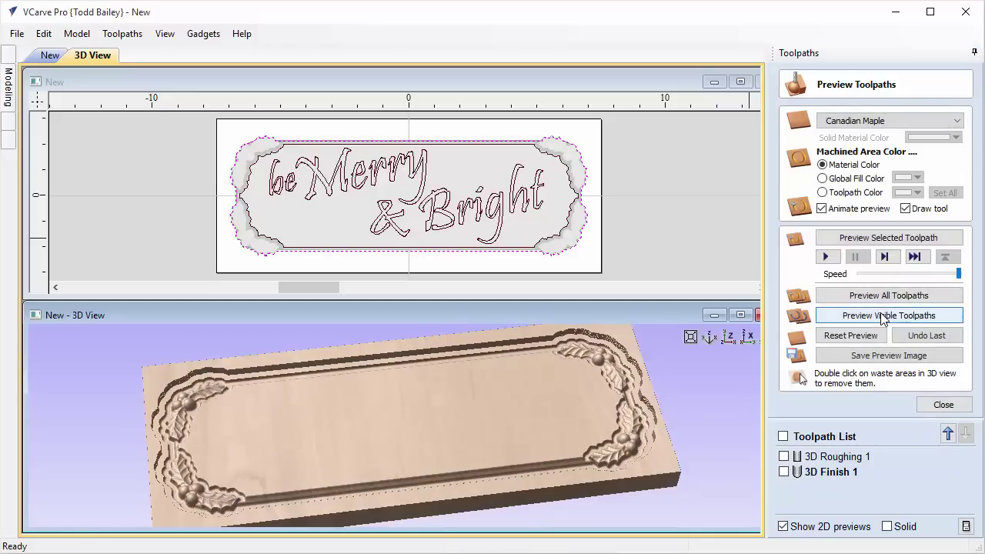
{"action": "left_click", "coordinate": [944, 405]}
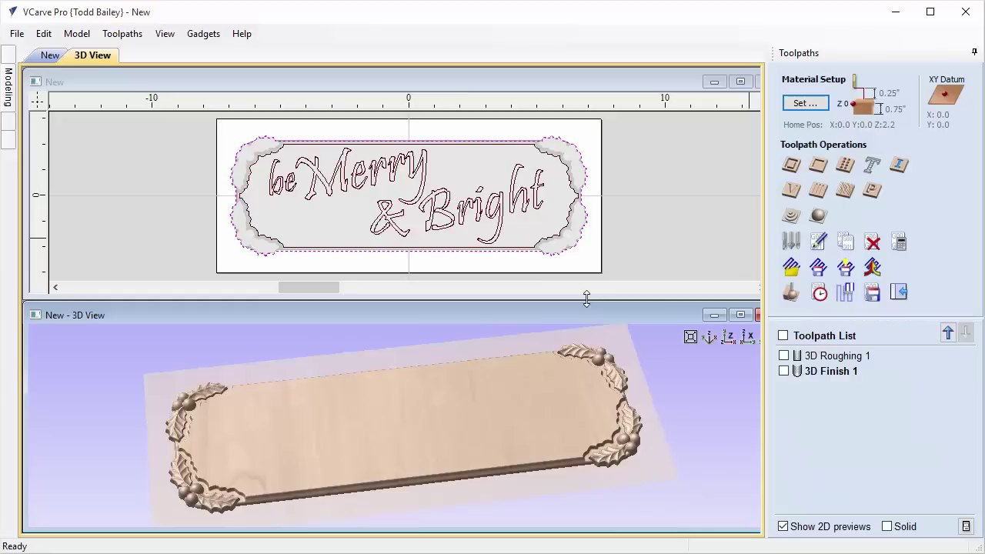
- Calculate a V-carve toolpath for the lettering with the 60 degree 0.25 inch V-Bit, projected onto the 3D model, and preview the cut
{"action": "left_click", "coordinate": [466, 223]}
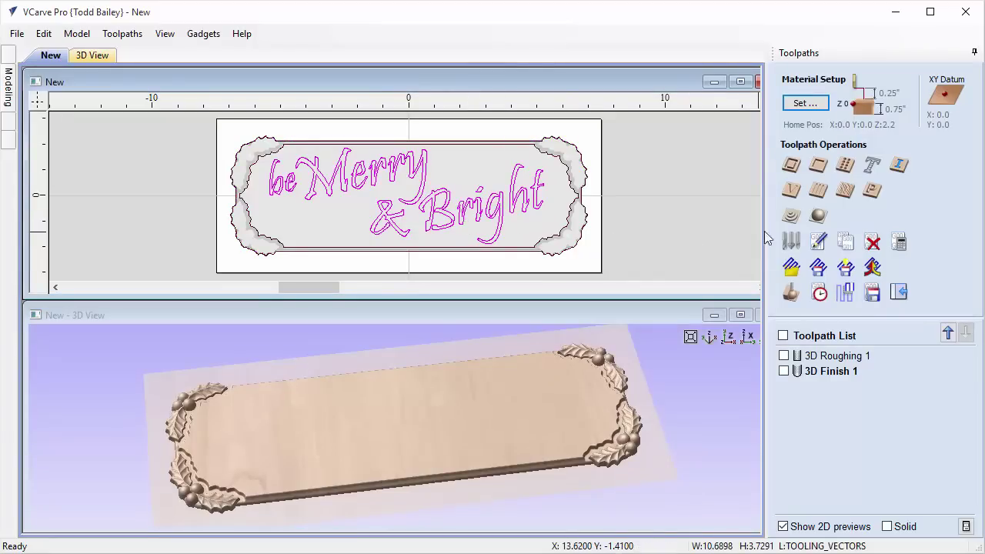
{"action": "left_click", "coordinate": [796, 199]}
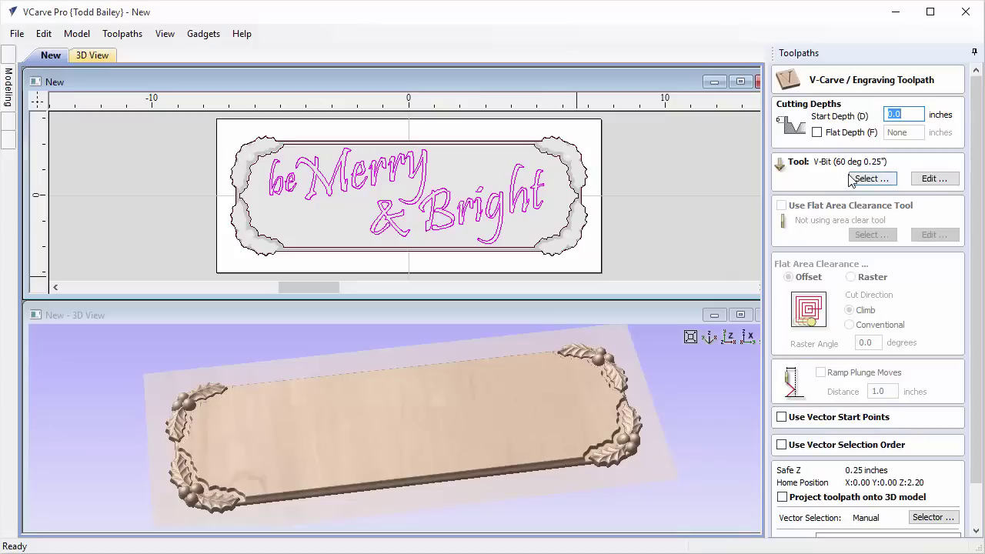
{"action": "left_click_drag", "start_coordinate": [979, 205], "coordinate": [979, 247]}
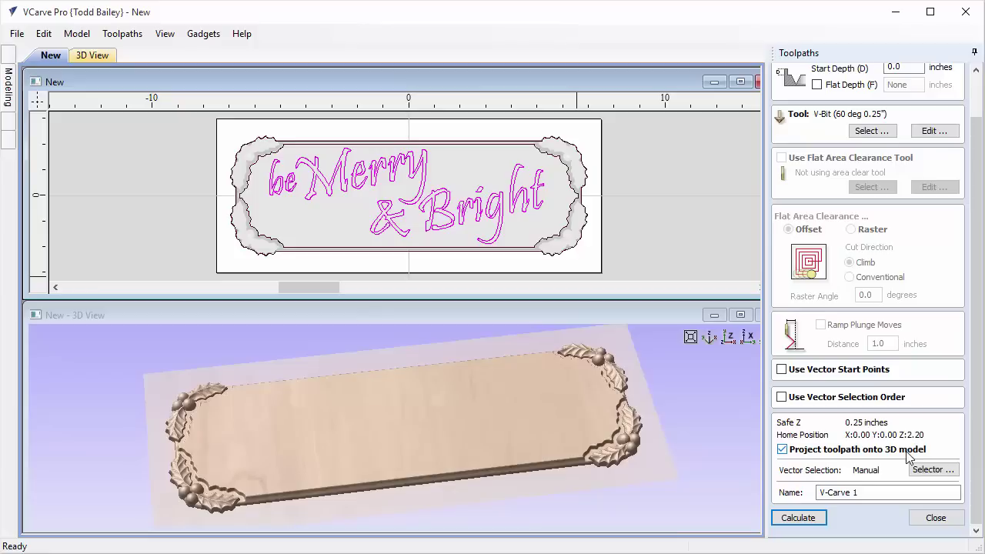
{"action": "left_click", "coordinate": [798, 518]}
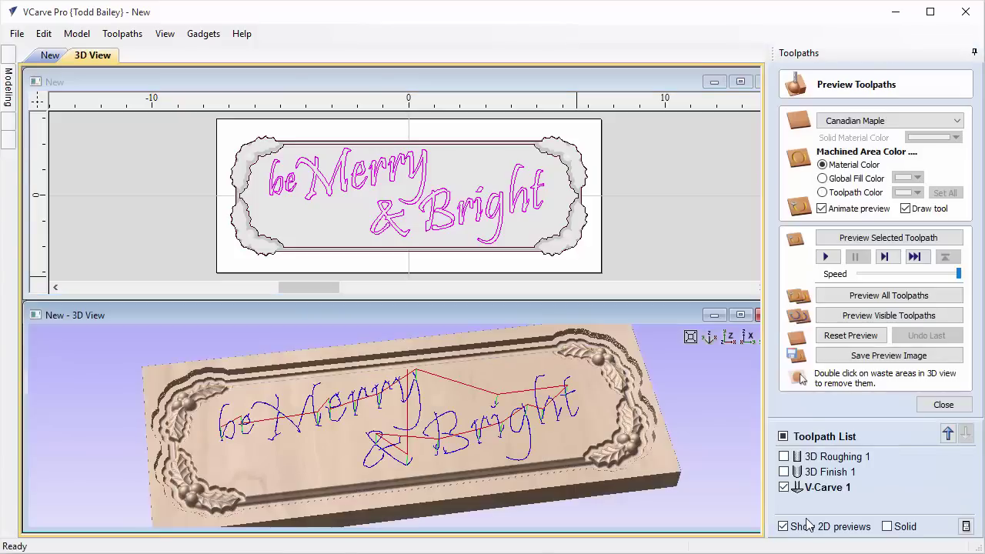
{"action": "left_click", "coordinate": [836, 320]}
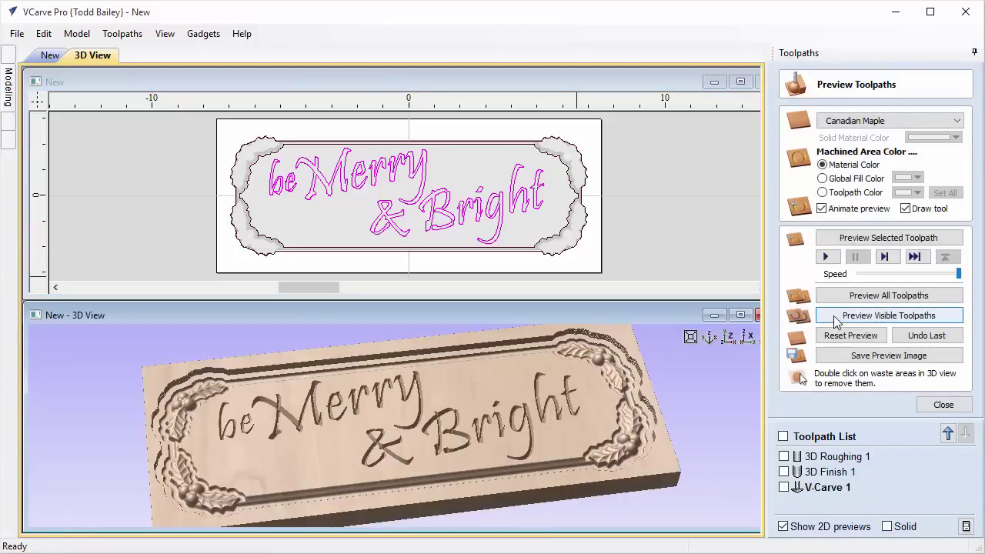
{"action": "left_click", "coordinate": [955, 405]}
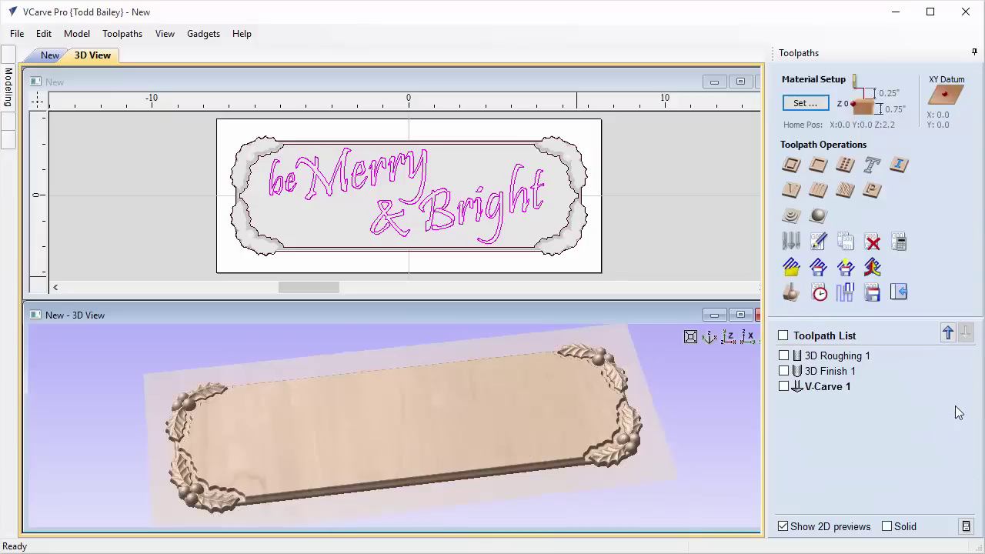
- Set up a 2D profile toolpath on the outer boundary vector with a 0.35 inch start depth and 0.4 inch cut depth
{"action": "left_click", "coordinate": [570, 251]}
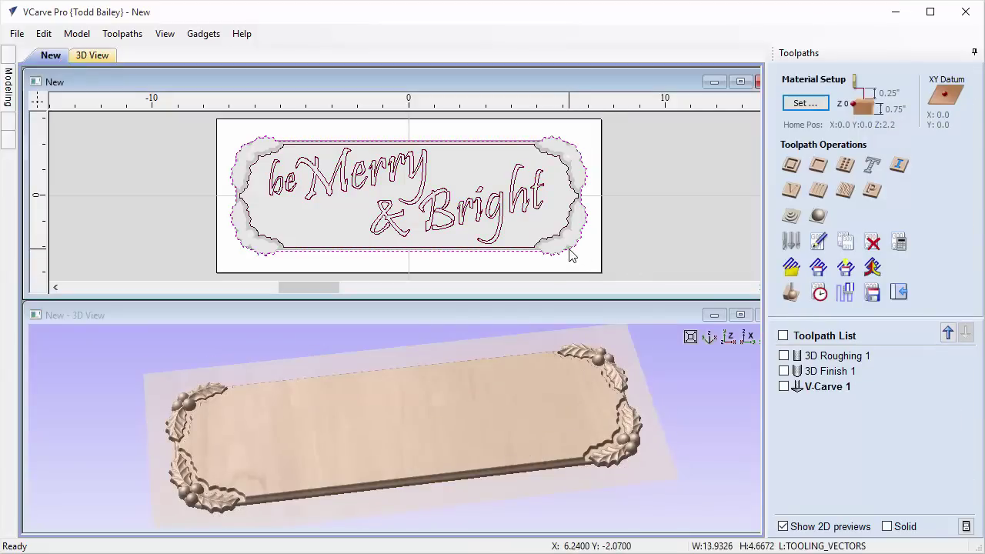
{"action": "left_click", "coordinate": [789, 179]}
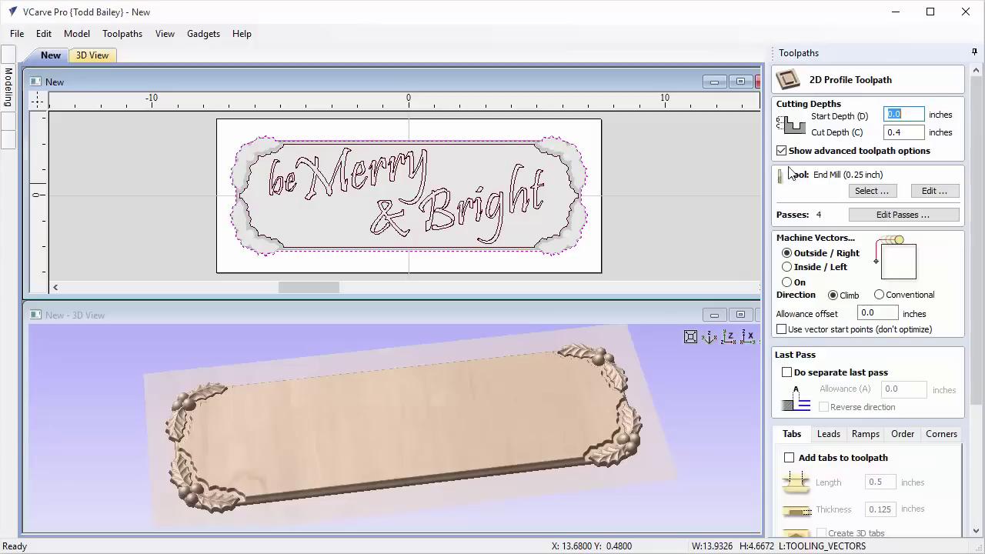
{"action": "left_click", "coordinate": [919, 115]}
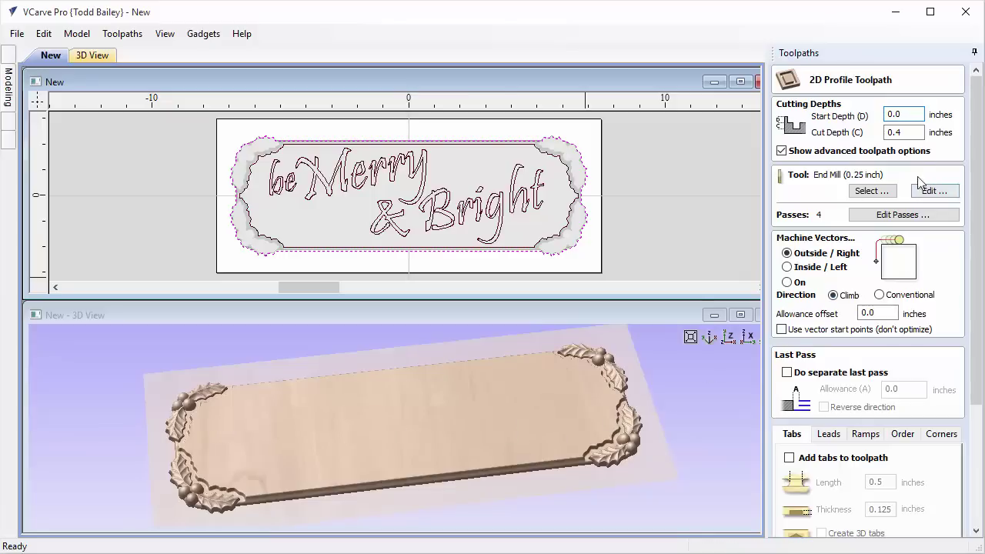
{"action": "left_click_drag", "start_coordinate": [912, 114], "coordinate": [881, 115]}
{"action": "left_click", "coordinate": [905, 133]}
{"action": "left_click_drag", "start_coordinate": [897, 134], "coordinate": [870, 139]}
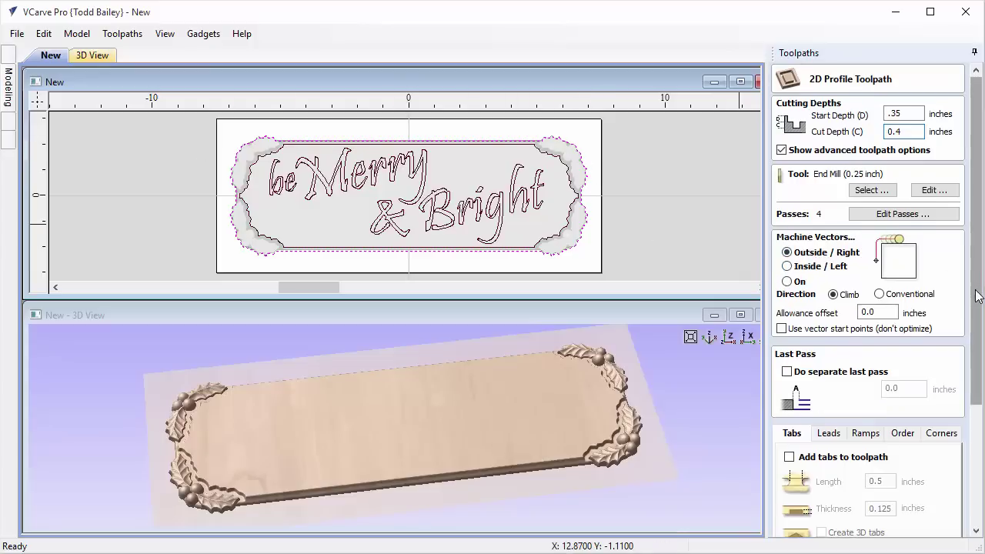
- Add four tabs to the profile toolpath and reposition them onto the straight upper and lower edges, two per edge and vertically aligned
{"action": "scroll", "coordinate": [912, 376], "scroll_direction": "down", "scroll_amount": 3}
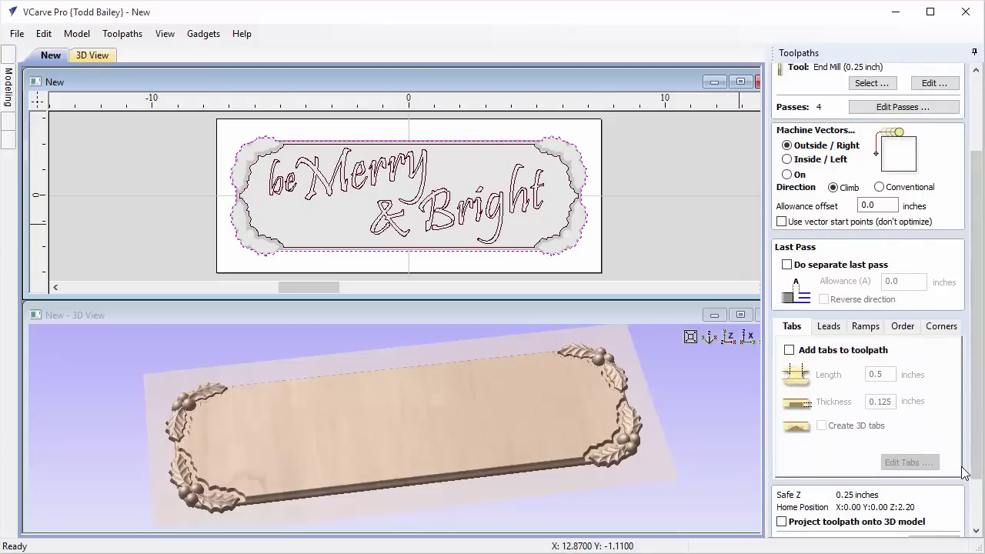
{"action": "left_click", "coordinate": [791, 351]}
{"action": "left_click", "coordinate": [893, 463]}
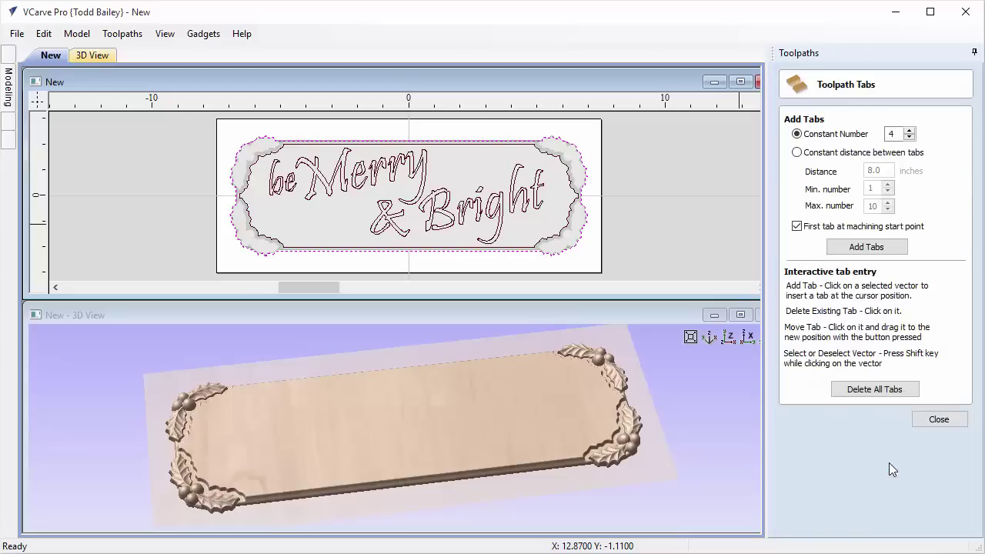
{"action": "left_click", "coordinate": [865, 248]}
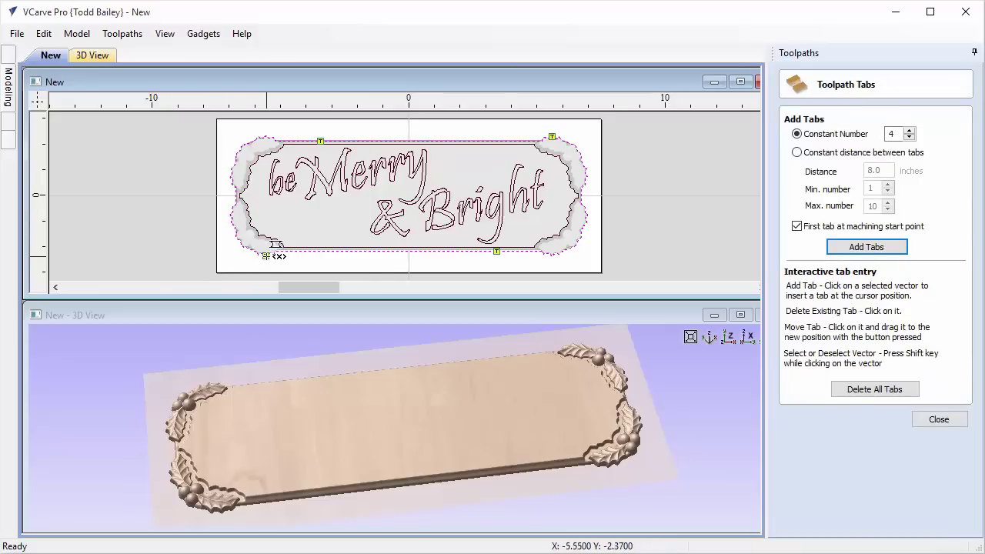
{"action": "left_click", "coordinate": [307, 251]}
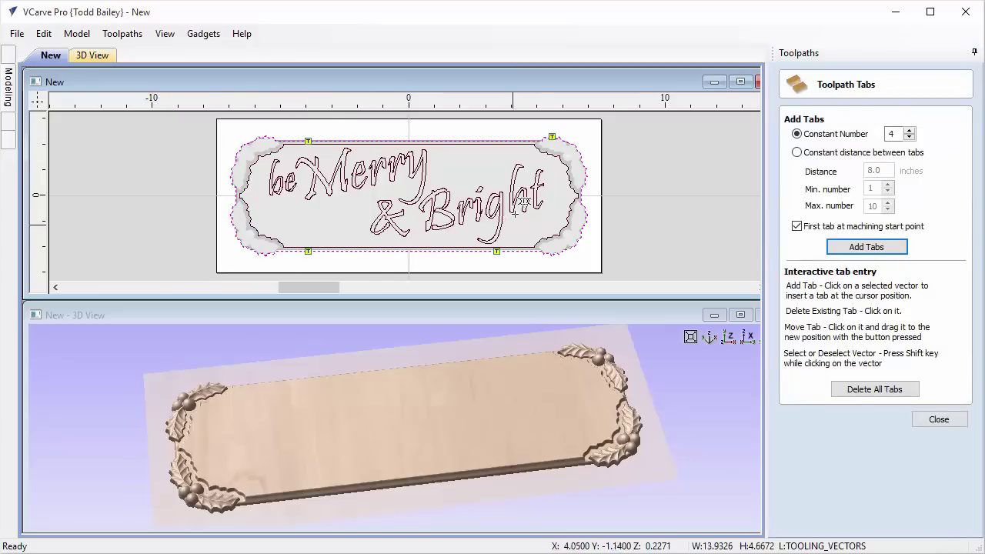
{"action": "left_click_drag", "start_coordinate": [553, 135], "coordinate": [502, 141]}
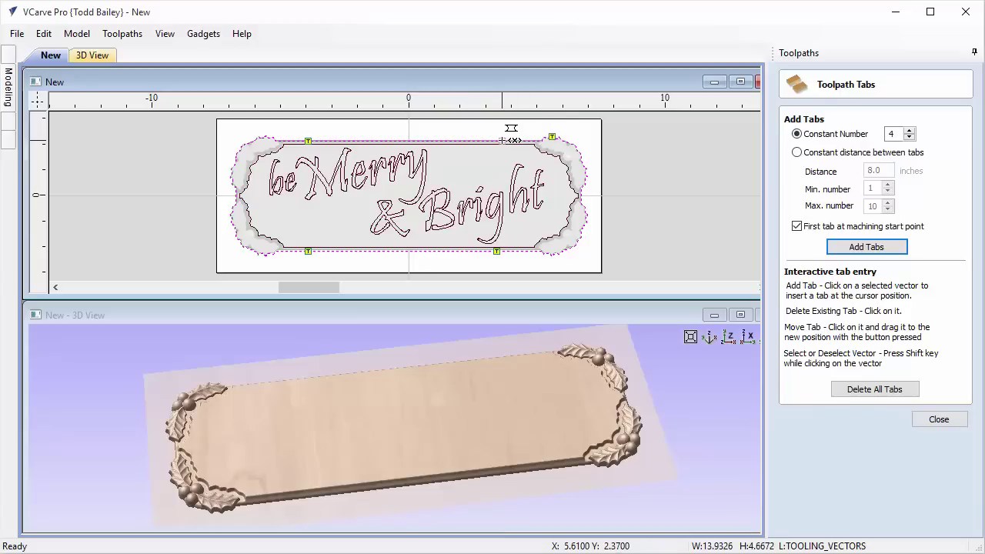
{"action": "left_click", "coordinate": [498, 251]}
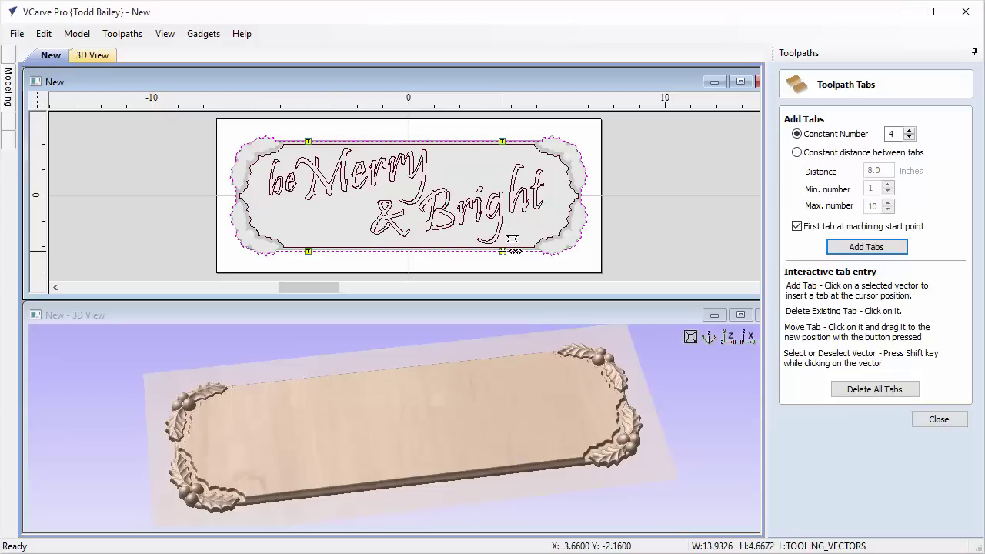
{"action": "left_click", "coordinate": [502, 251]}
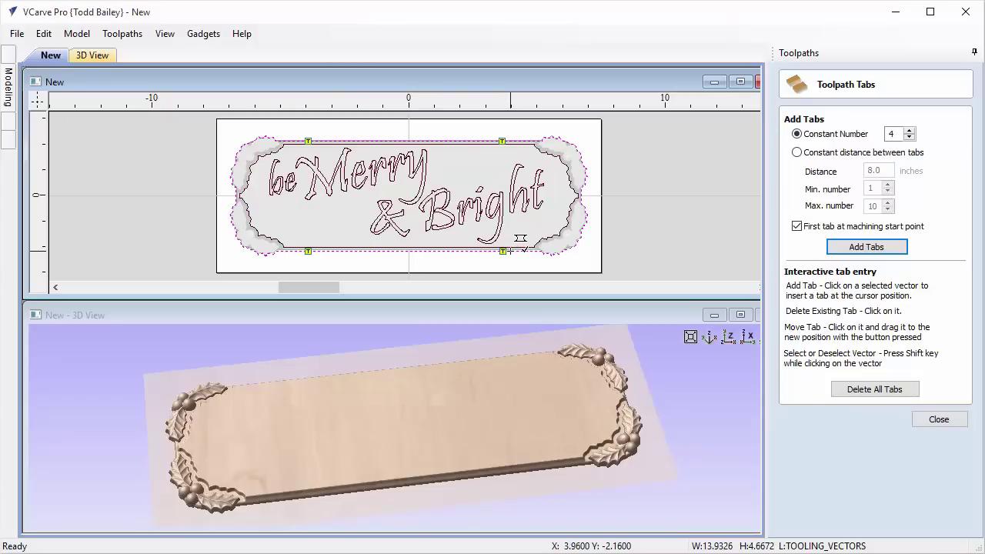
{"action": "left_click", "coordinate": [940, 420]}
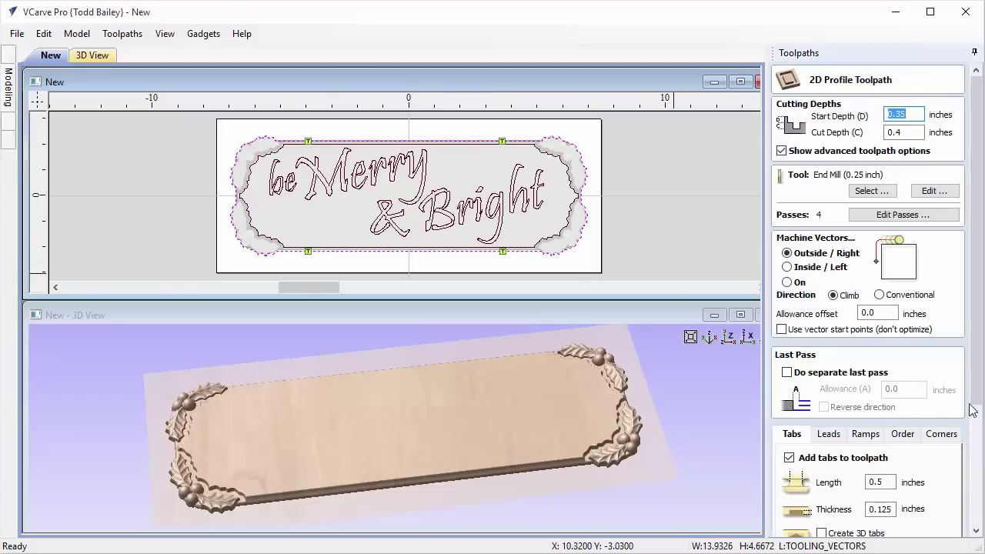
- Calculate the outside profile toolpath with the 0.25 inch End Mill, preview the tabbed cutout, and close the preview
{"action": "left_click_drag", "start_coordinate": [976, 407], "coordinate": [975, 531]}
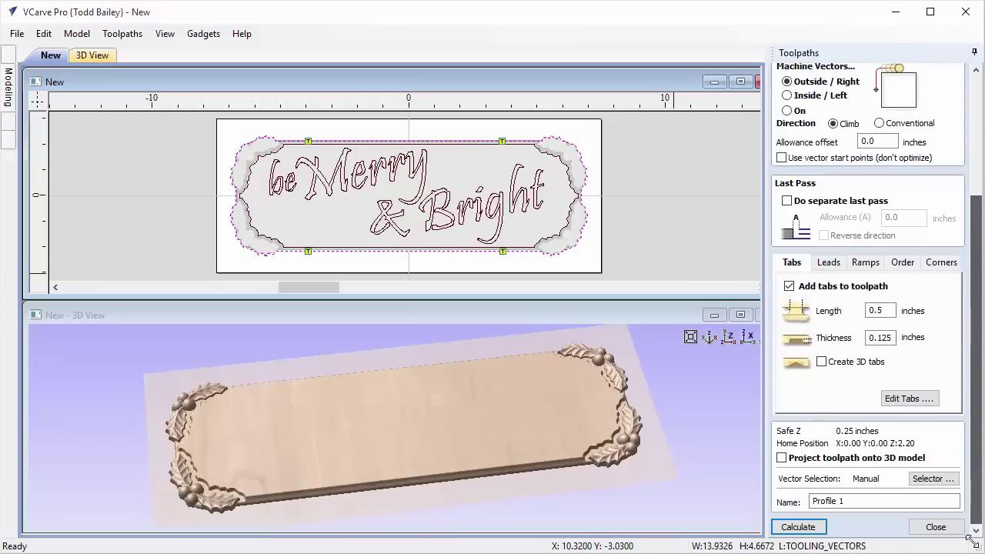
{"action": "left_click", "coordinate": [797, 529]}
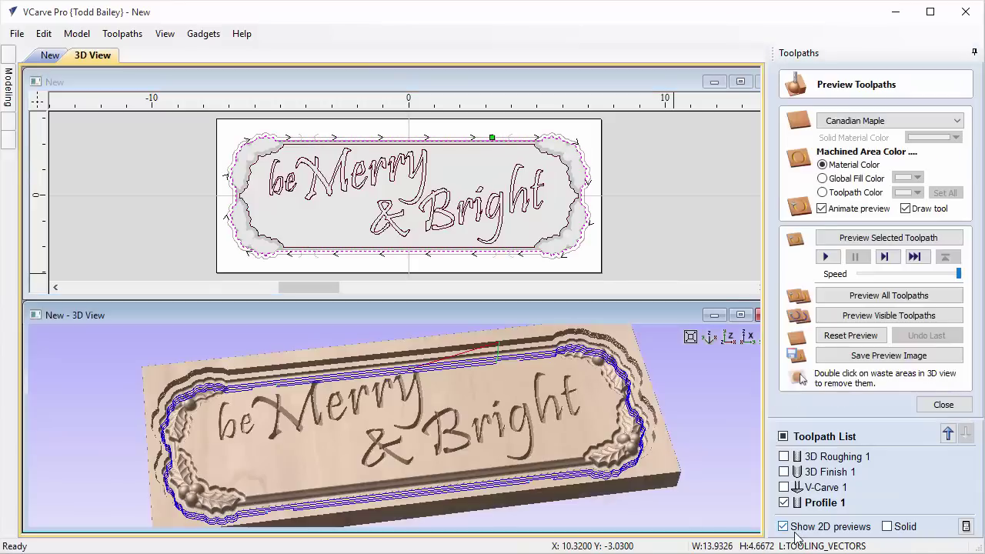
{"action": "left_click", "coordinate": [845, 315]}
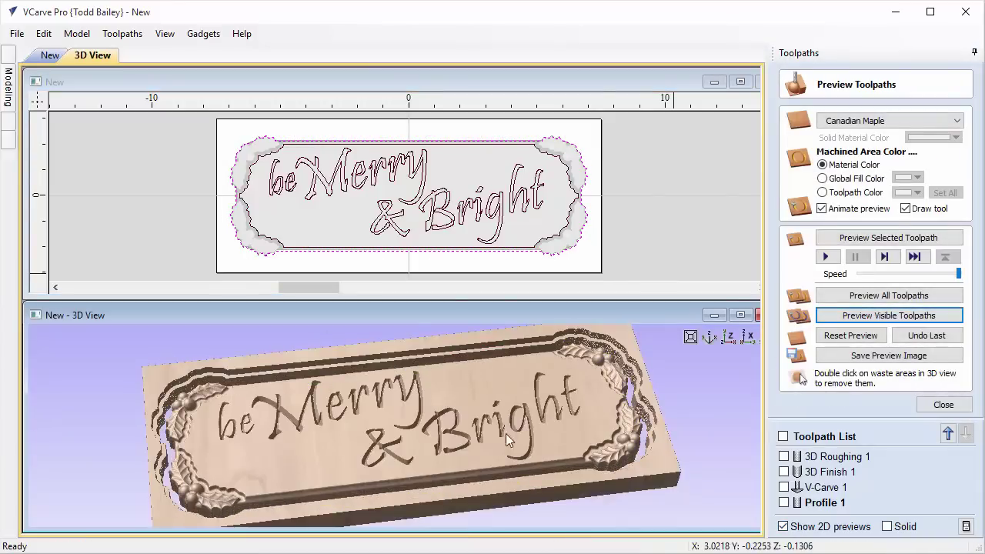
{"action": "left_click_drag", "start_coordinate": [505, 434], "coordinate": [431, 415]}
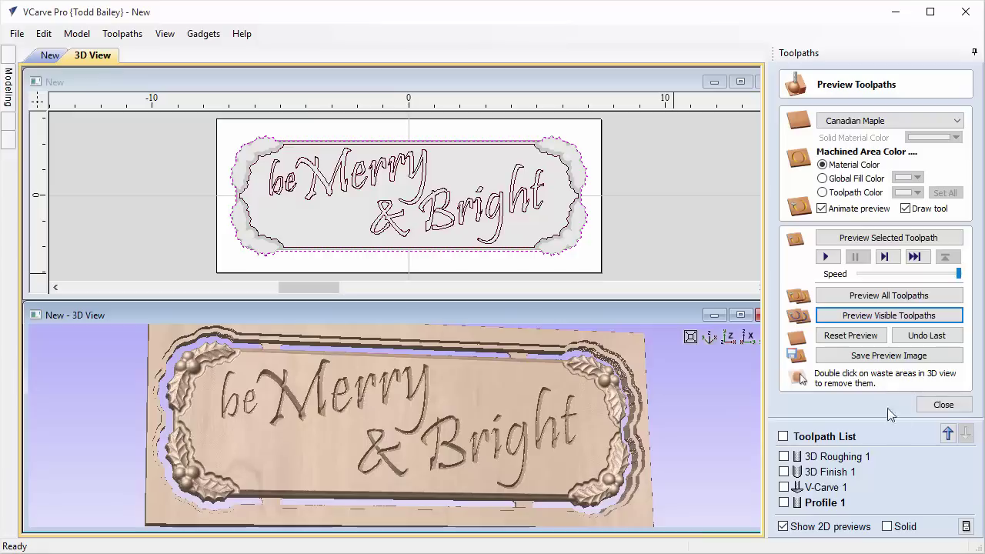
{"action": "left_click", "coordinate": [944, 404]}
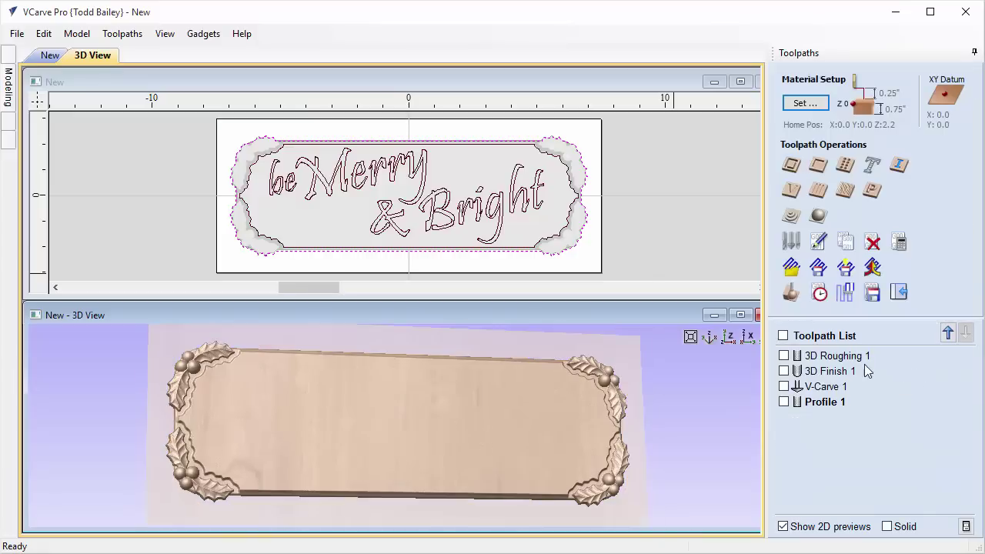
- Check the estimated machining times of all toolpaths in the summary, and hide all the toolpaths
{"action": "left_click", "coordinate": [820, 292]}
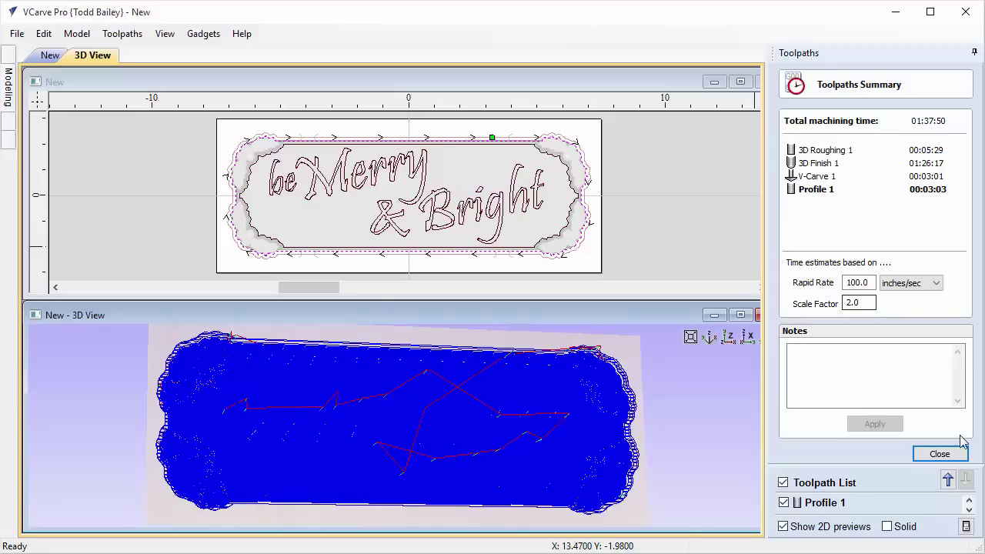
{"action": "left_click", "coordinate": [940, 455]}
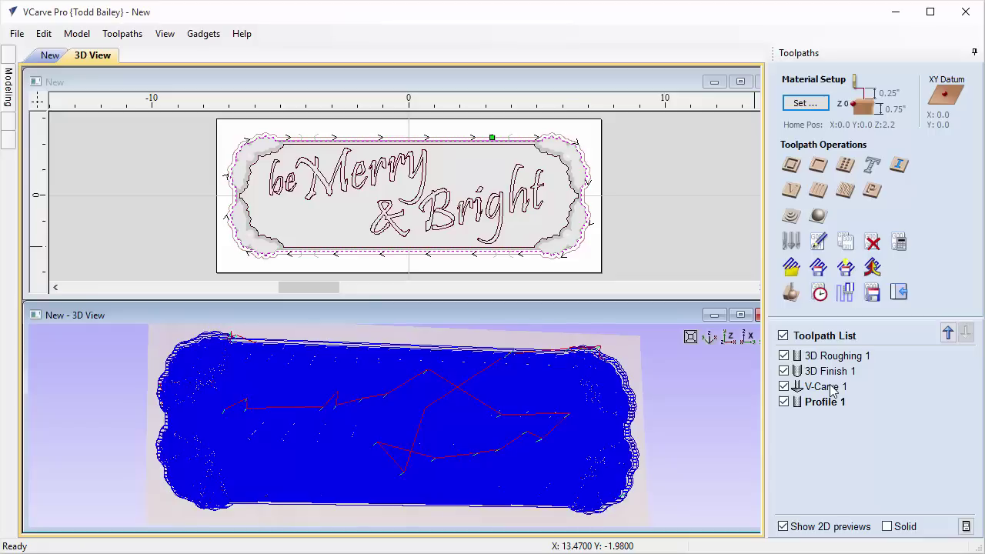
{"action": "left_click", "coordinate": [784, 337]}
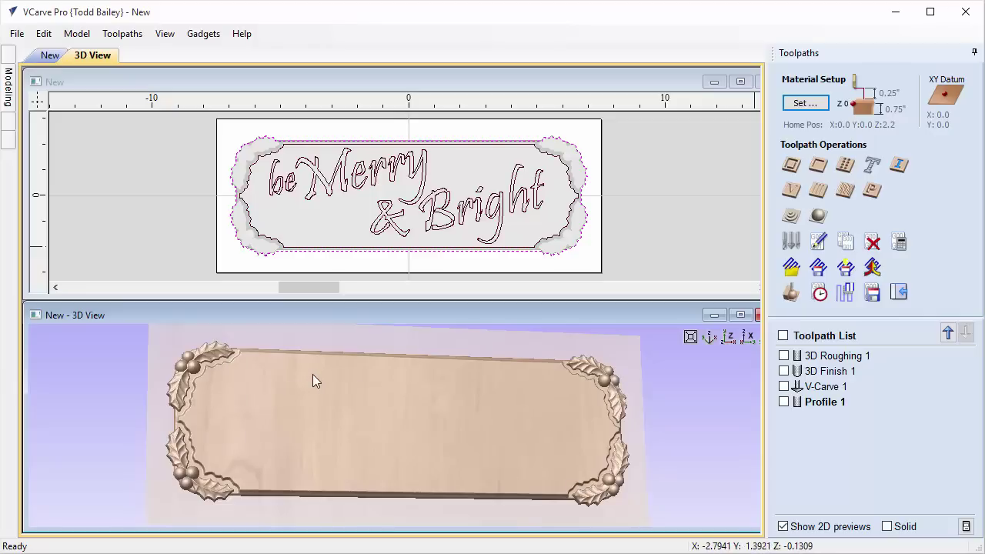
- Calculate a second 3D finishing toolpath between the inner and outer border vectors using the 0.125 inch Ball Nose, 0.125 inch boundary offset and Offset strategy
{"action": "left_click", "coordinate": [728, 337]}
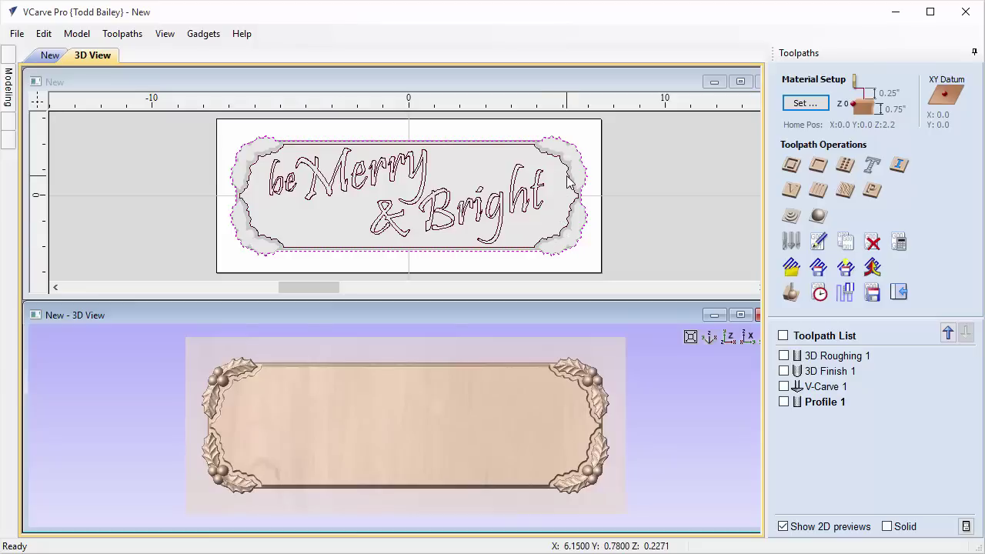
{"action": "left_click", "coordinate": [568, 280]}
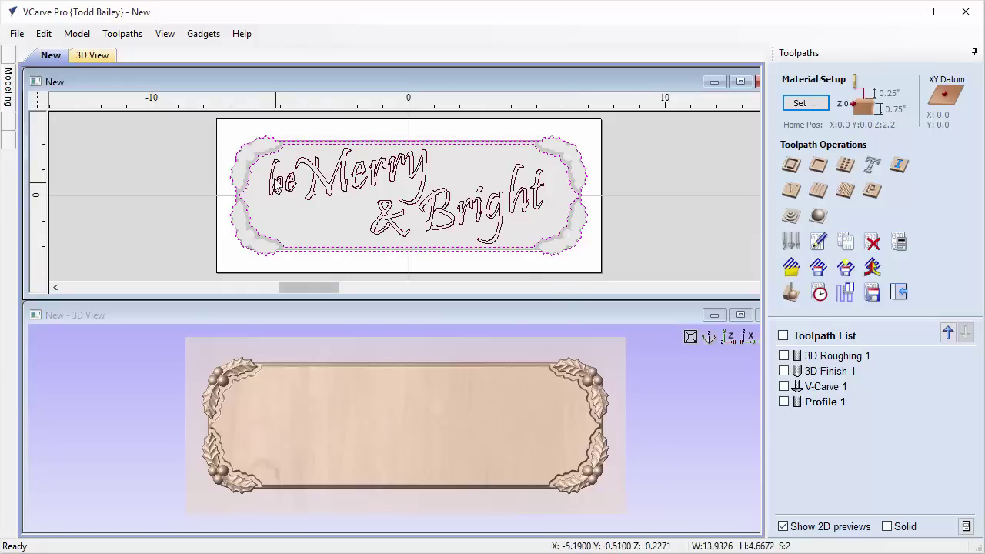
{"action": "left_click", "coordinate": [288, 144]}
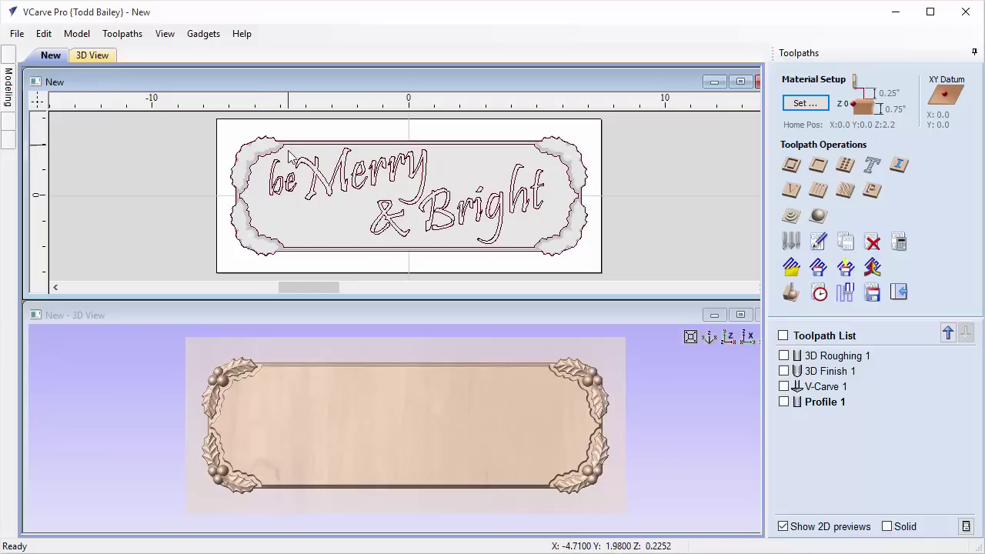
{"action": "left_click", "coordinate": [282, 146]}
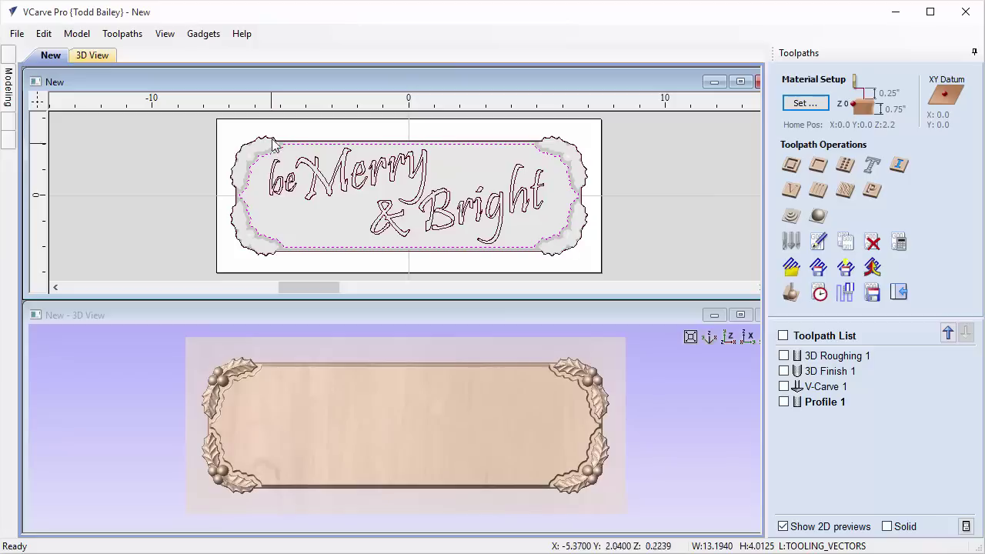
{"action": "left_click", "coordinate": [281, 140], "text": "shift"}
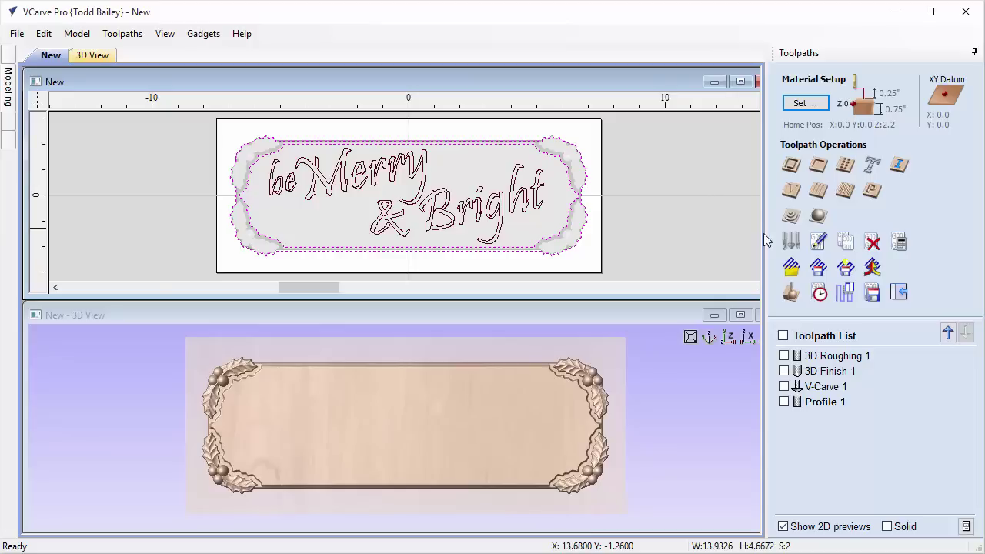
{"action": "left_click", "coordinate": [818, 216]}
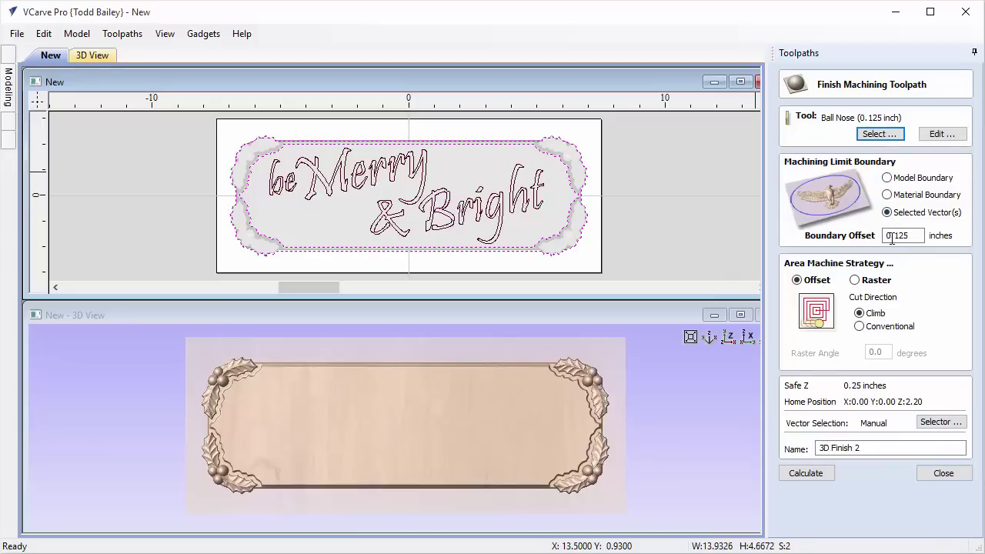
{"action": "left_click", "coordinate": [808, 475]}
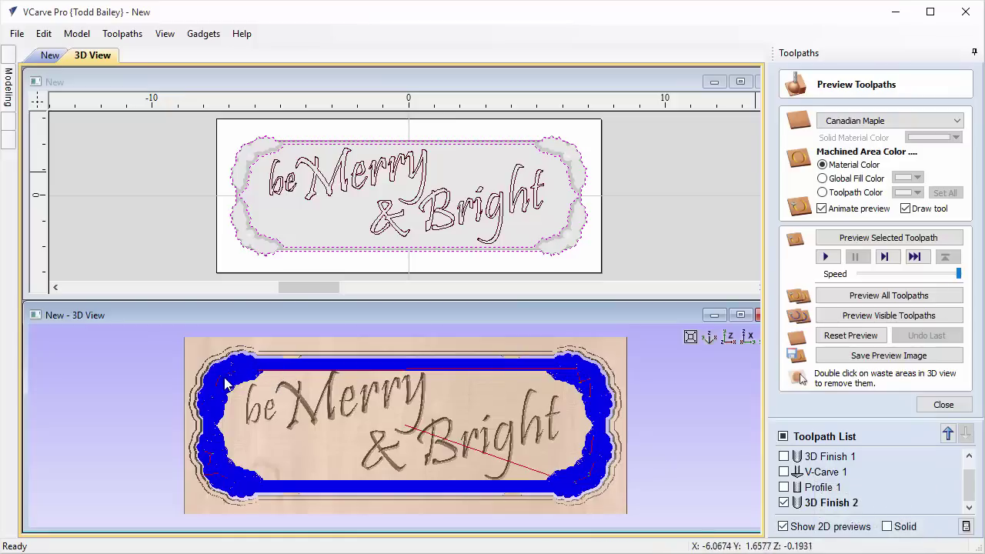
- Reset the material preview, hide 3D Finish 2, and preview only the 3D Roughing 1 toolpath
{"action": "left_click", "coordinate": [851, 335]}
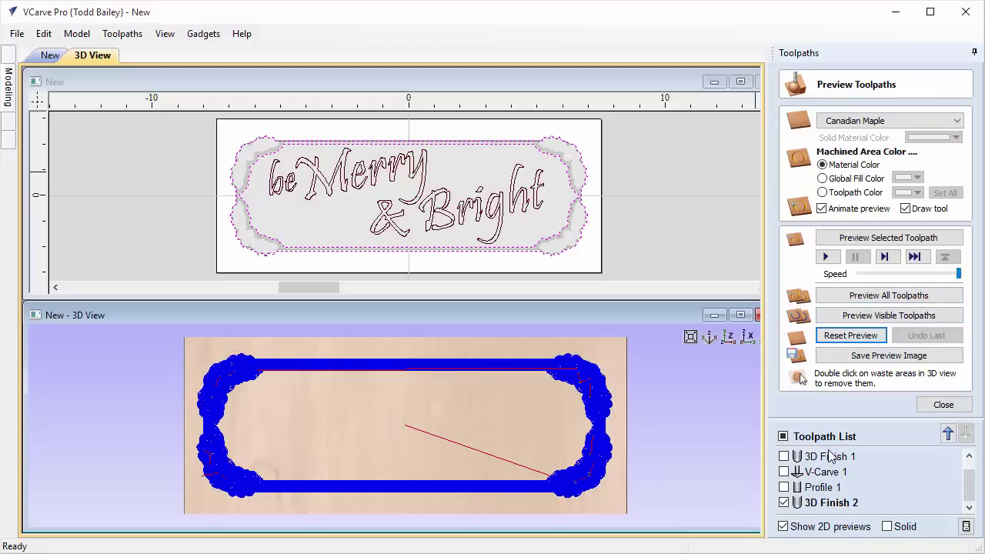
{"action": "left_click", "coordinate": [784, 503]}
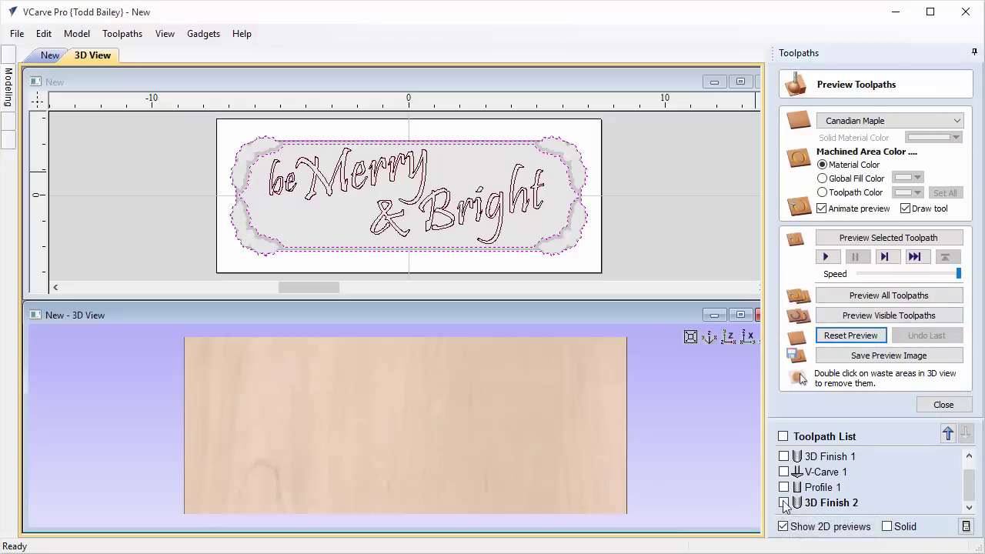
{"action": "scroll", "coordinate": [785, 459], "scroll_direction": "up", "scroll_amount": 1}
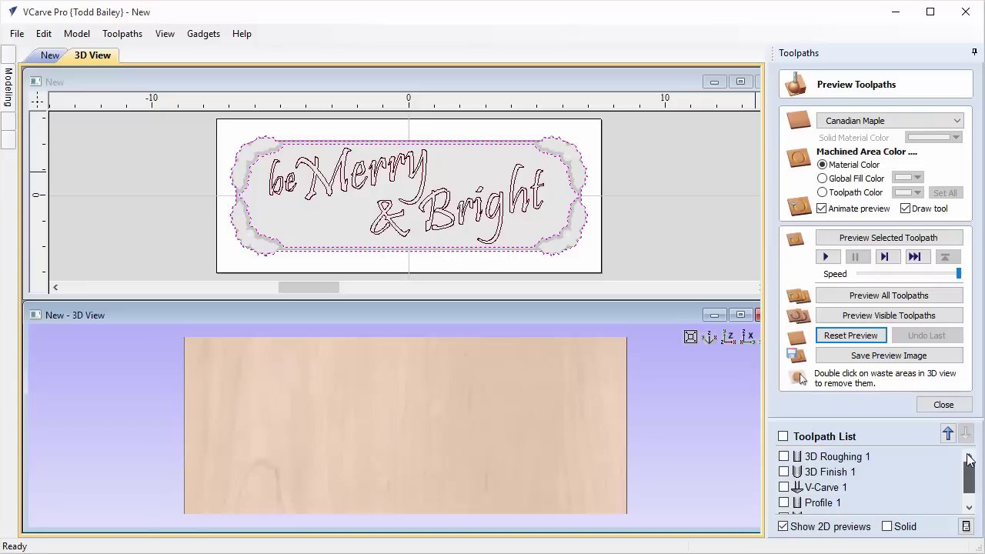
{"action": "left_click", "coordinate": [784, 457]}
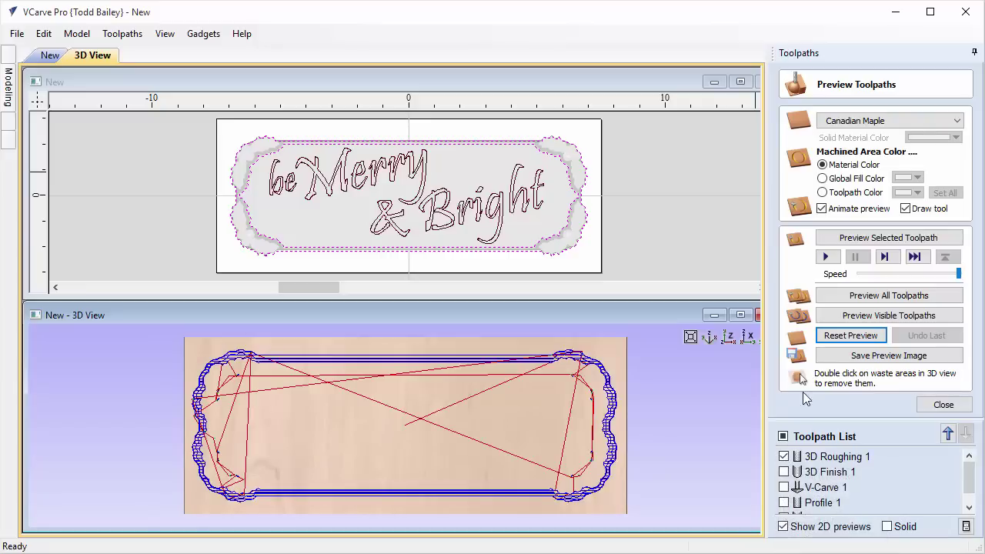
{"action": "left_click", "coordinate": [863, 320]}
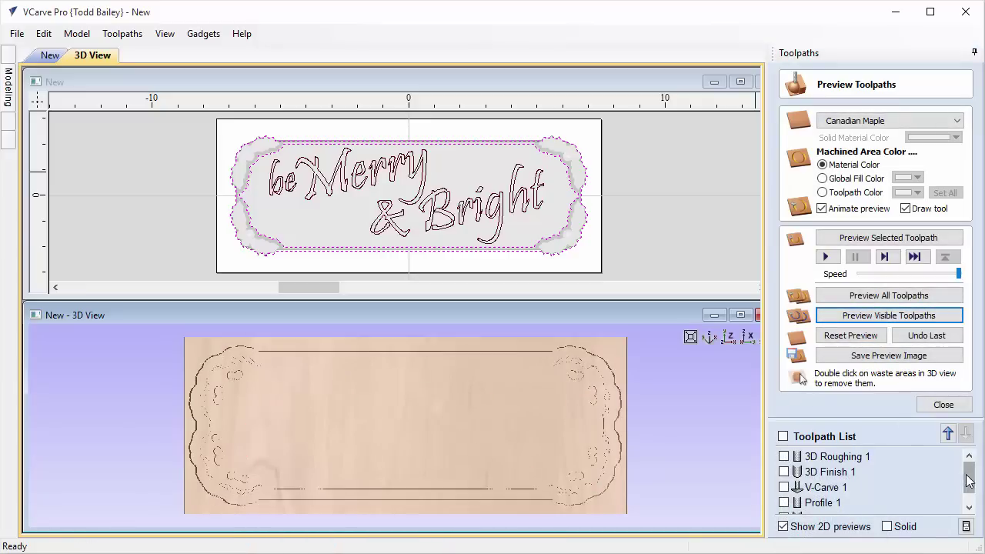
- Preview the 3D Finish 2 toolpath over the roughed border and inspect the carved holly from an angle
{"action": "scroll", "coordinate": [969, 485], "scroll_direction": "down", "scroll_amount": 1}
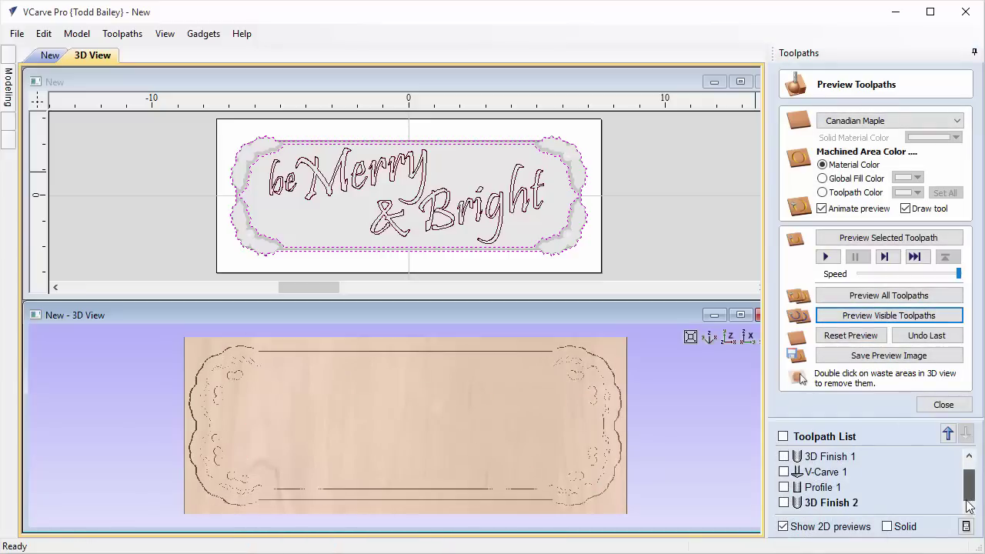
{"action": "left_click", "coordinate": [783, 503]}
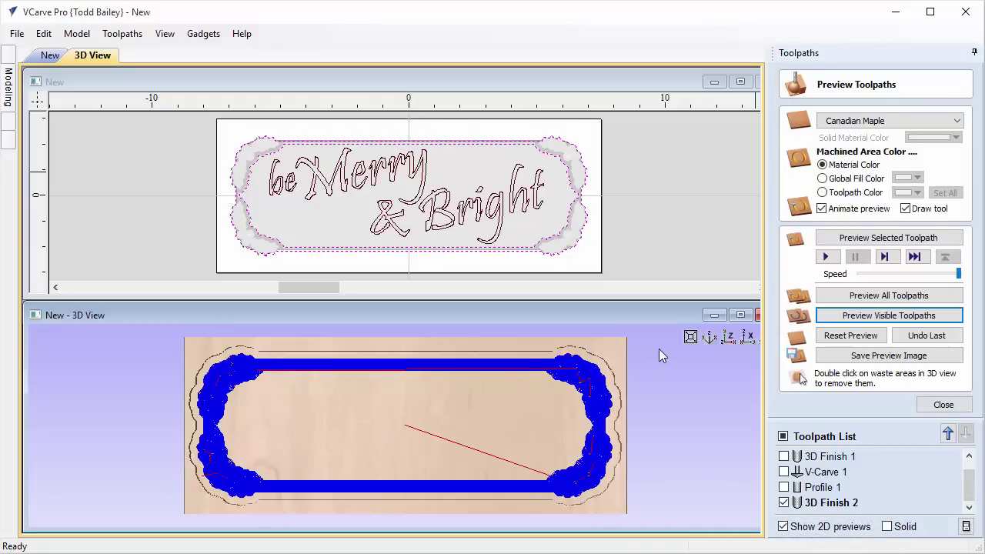
{"action": "left_click", "coordinate": [841, 317]}
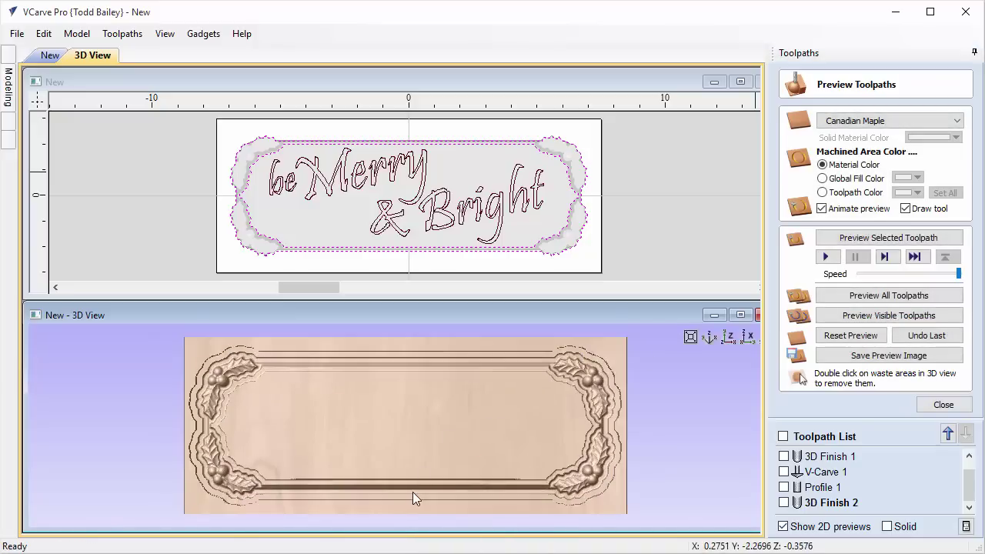
{"action": "left_click_drag", "start_coordinate": [413, 492], "coordinate": [214, 446]}
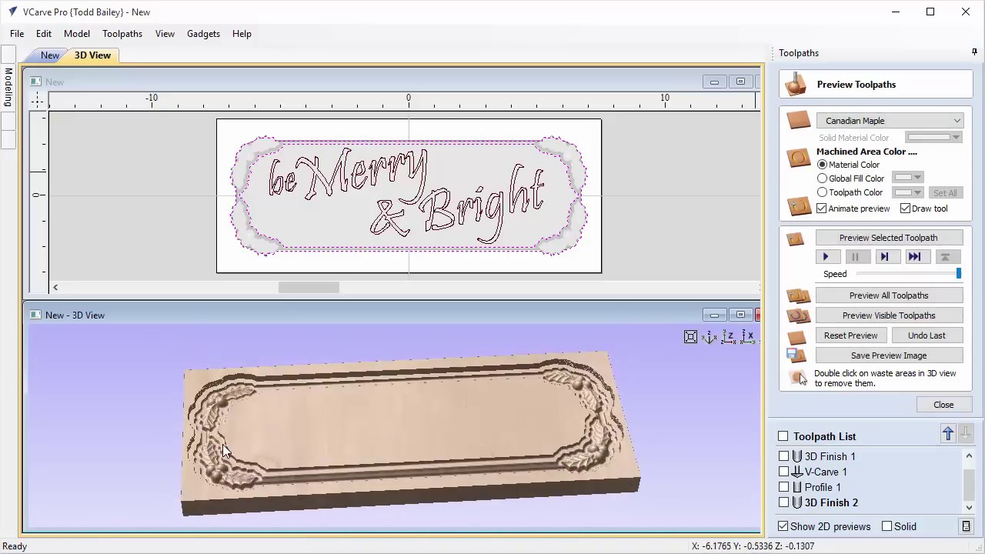
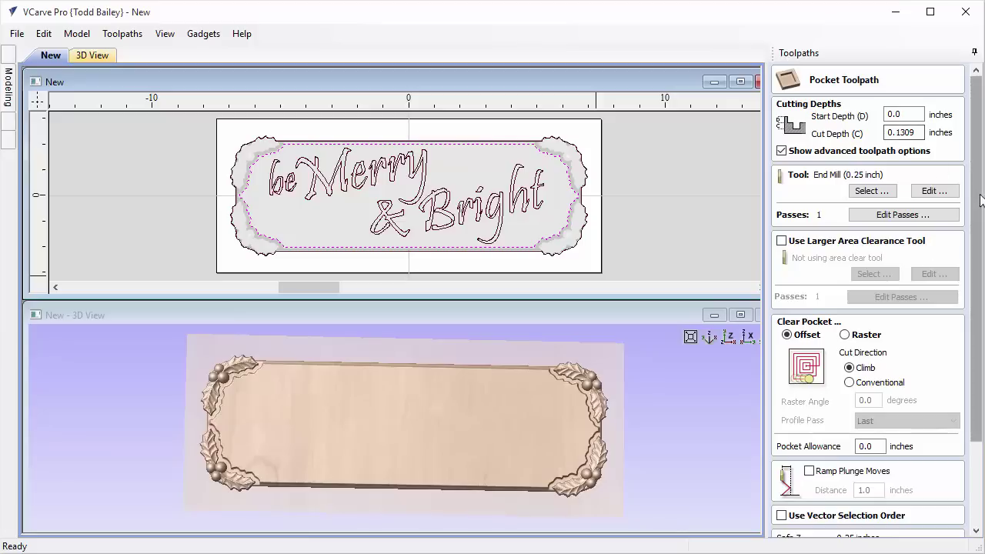
- Calculate a 0.1309 inch deep pocket toolpath inside the inner border with the 0.25 inch End Mill and Offset clearing, and preview it
{"action": "scroll", "coordinate": [979, 205], "scroll_direction": "down", "scroll_amount": 1}
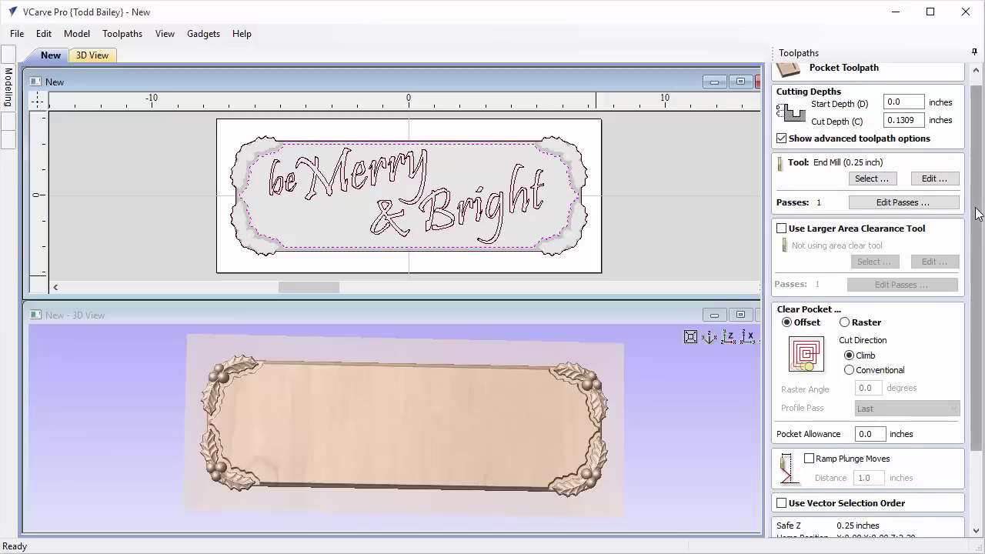
{"action": "scroll", "coordinate": [979, 214], "scroll_direction": "down", "scroll_amount": 3}
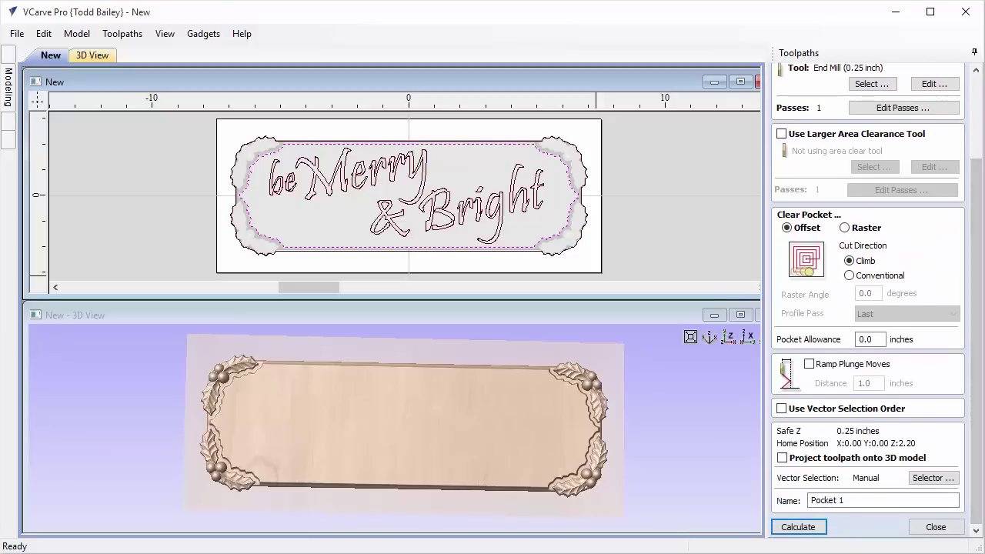
{"action": "left_click", "coordinate": [799, 527]}
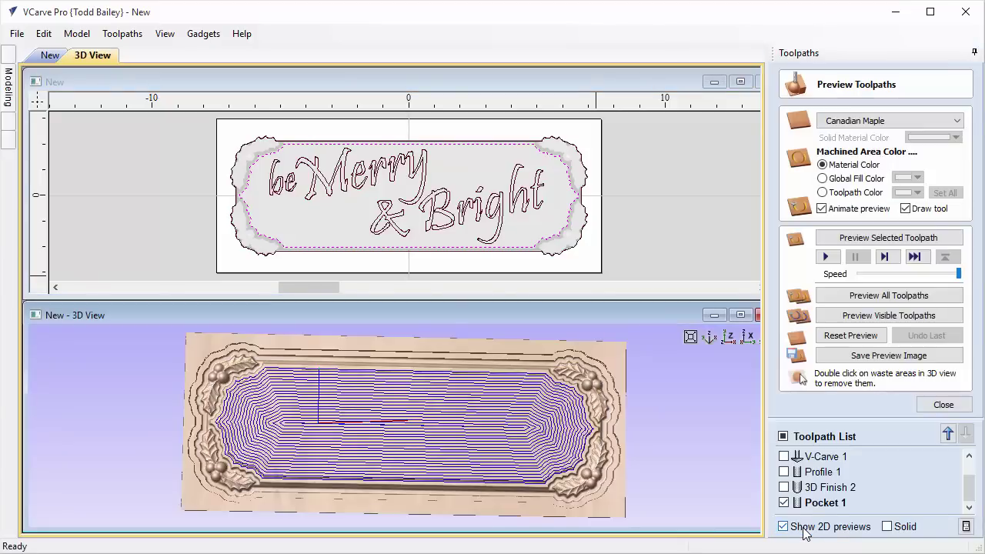
{"action": "left_click", "coordinate": [839, 317]}
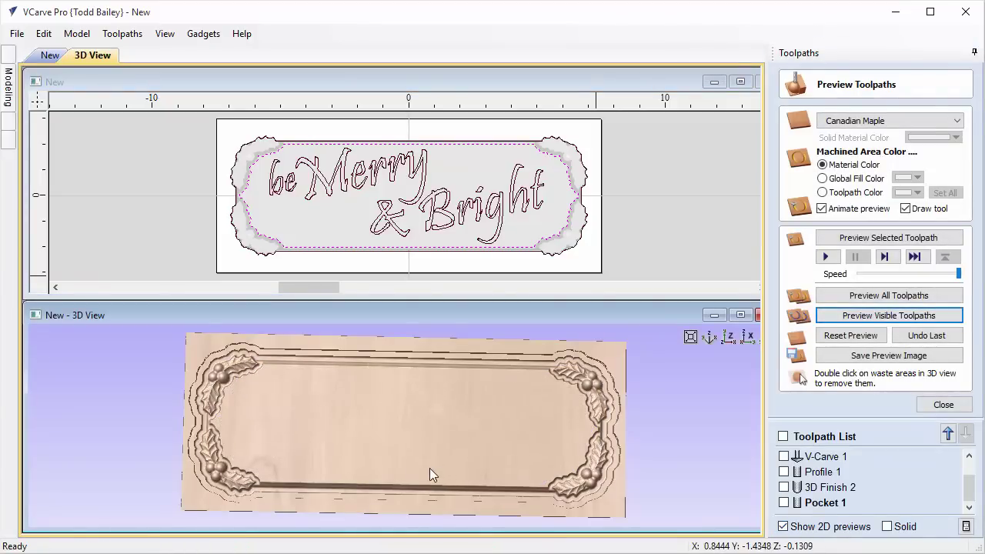
{"action": "mouse_move", "coordinate": [430, 468]}
{"action": "left_mouse_down"}
{"action": "mouse_move", "coordinate": [434, 397]}
{"action": "mouse_move", "coordinate": [434, 451]}
{"action": "left_mouse_up"}
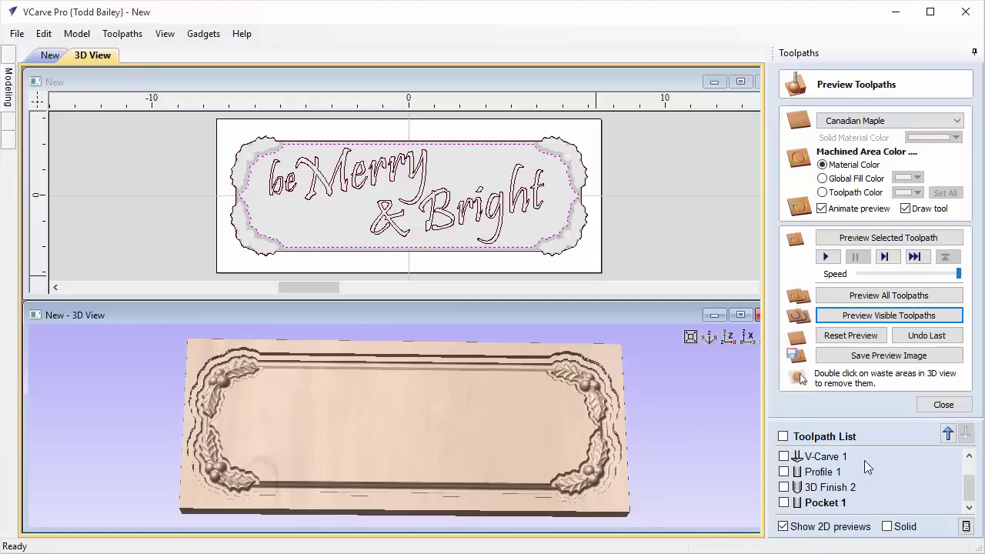
- Preview the V-Carve 1 lettering and the Profile 1 tabbed cutout, and inspect the finished sign
{"action": "left_click", "coordinate": [784, 457]}
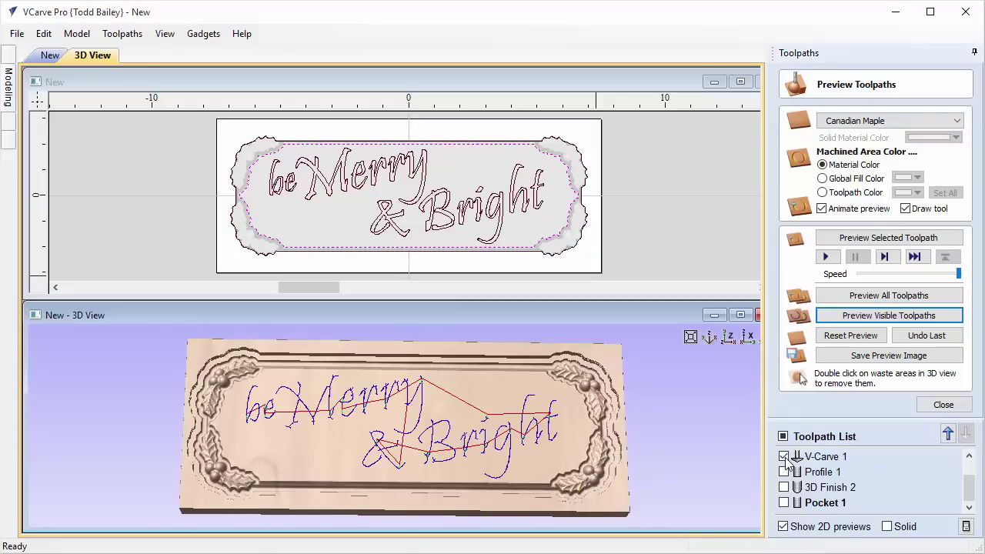
{"action": "left_click", "coordinate": [850, 316]}
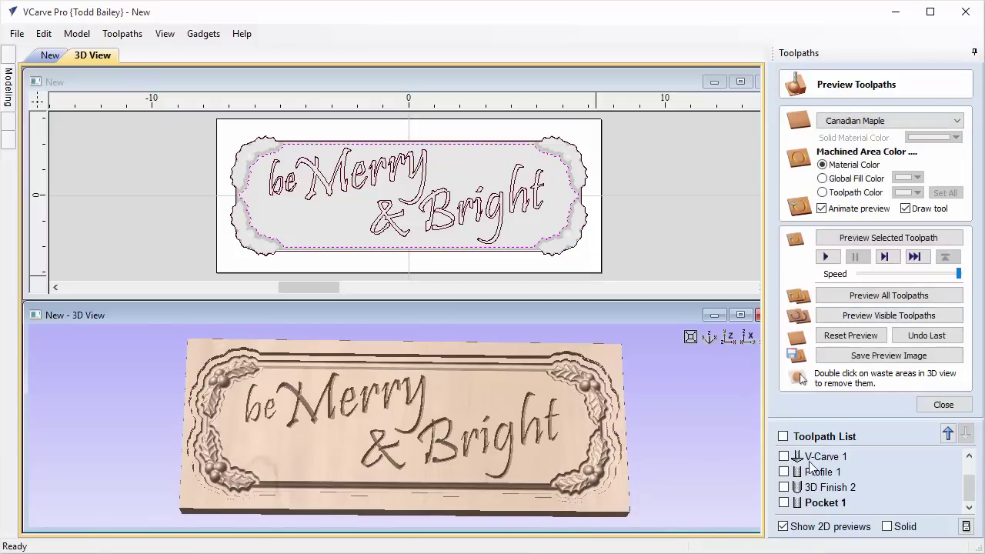
{"action": "left_click", "coordinate": [785, 472]}
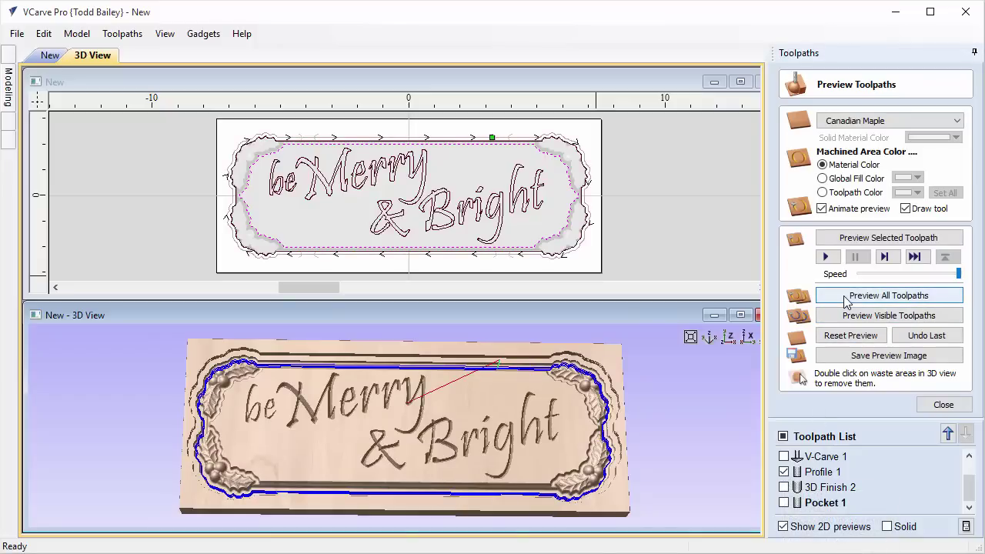
{"action": "left_click", "coordinate": [850, 315]}
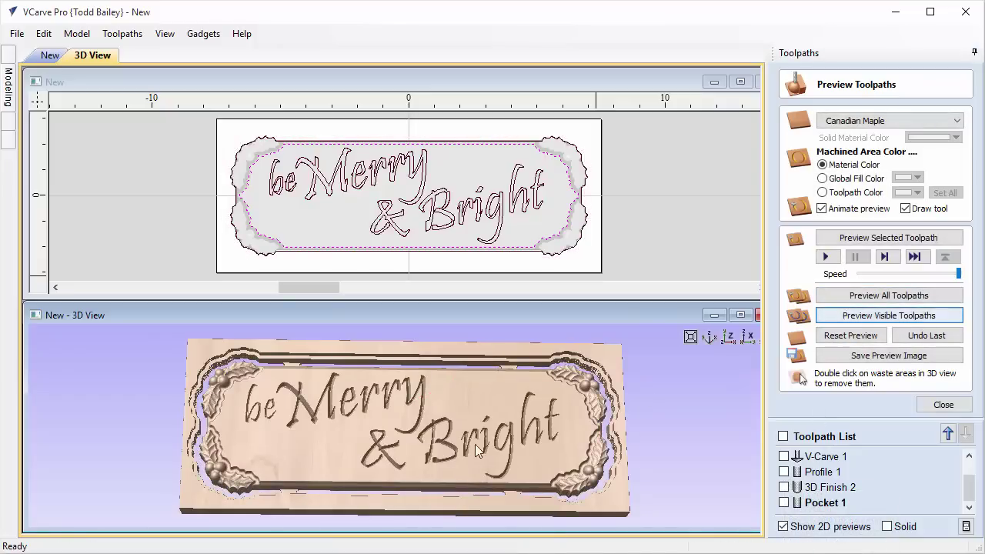
{"action": "left_click_drag", "start_coordinate": [395, 445], "coordinate": [408, 464]}
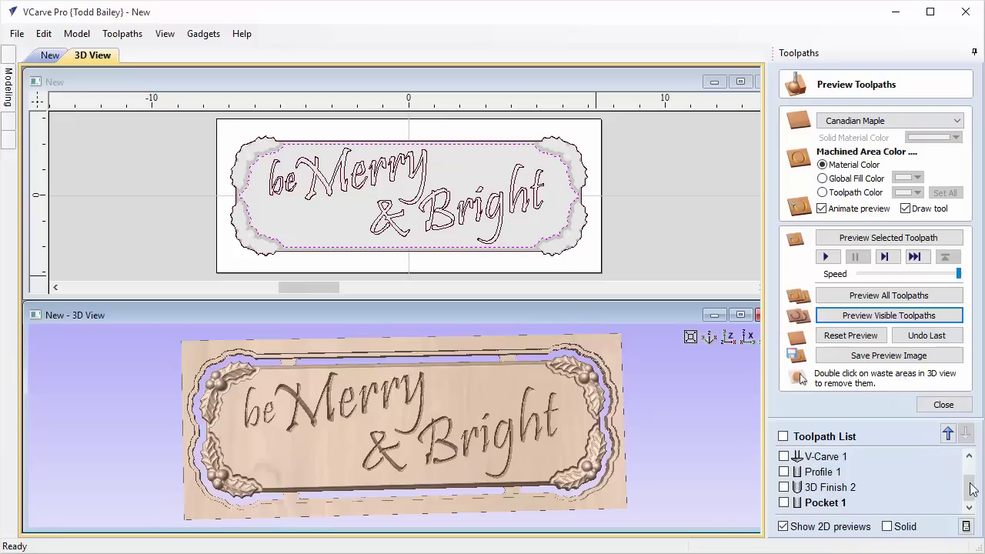
- Show the 3D Roughing 1, V-Carve 1, Profile 1, 3D Finish 2 and Pocket 1 toolpaths, leaving 3D Finish 1 hidden
{"action": "left_click_drag", "start_coordinate": [973, 488], "coordinate": [954, 467]}
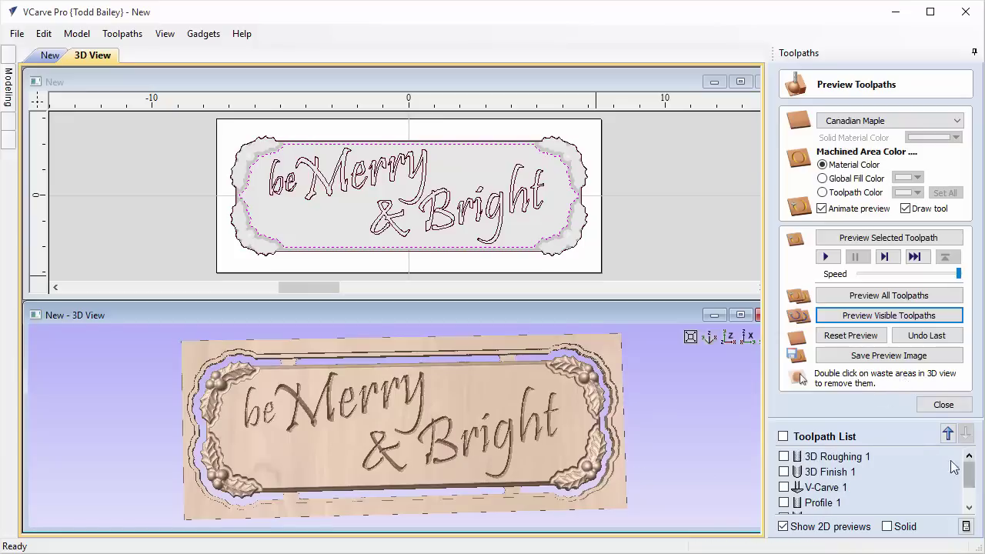
{"action": "left_click", "coordinate": [784, 458]}
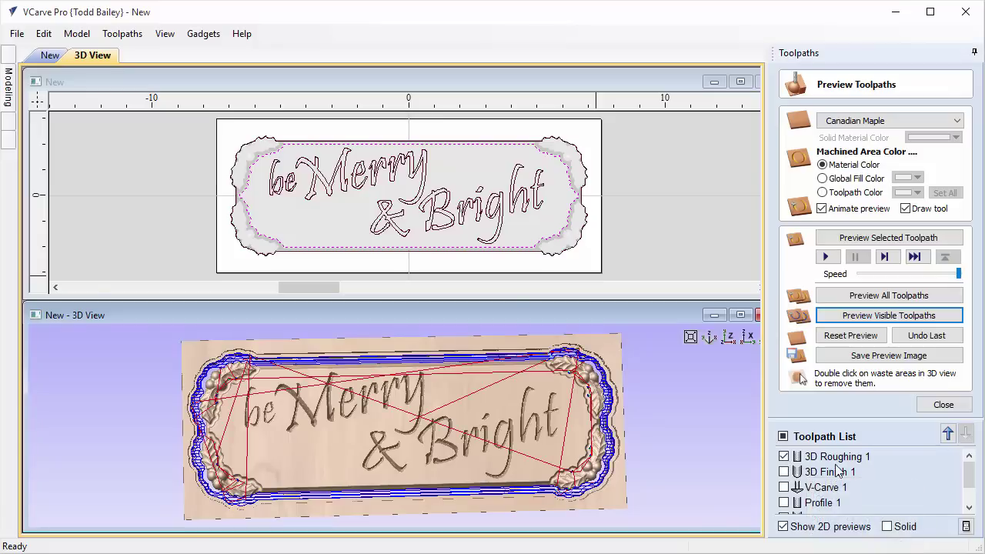
{"action": "left_click", "coordinate": [784, 488]}
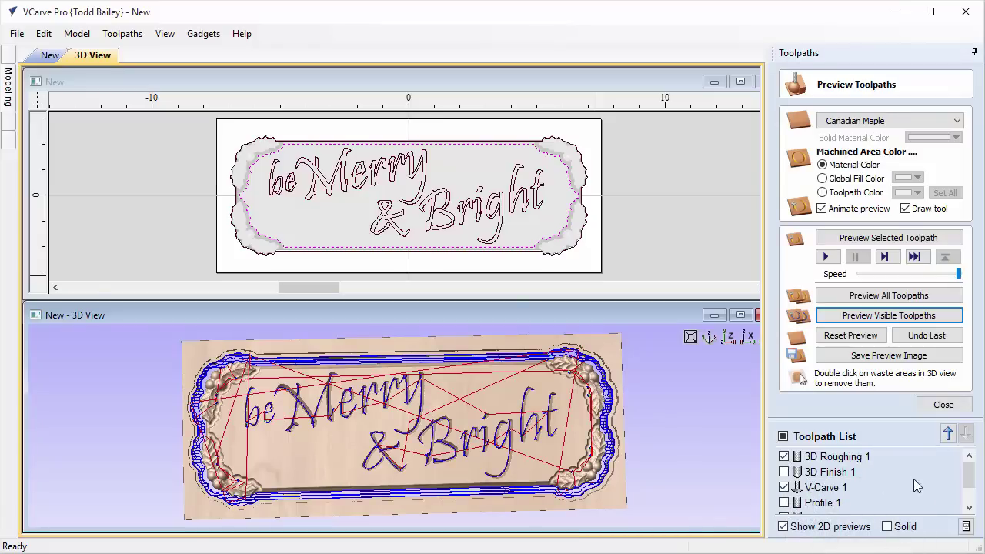
{"action": "scroll", "coordinate": [968, 485], "scroll_direction": "down", "scroll_amount": 1}
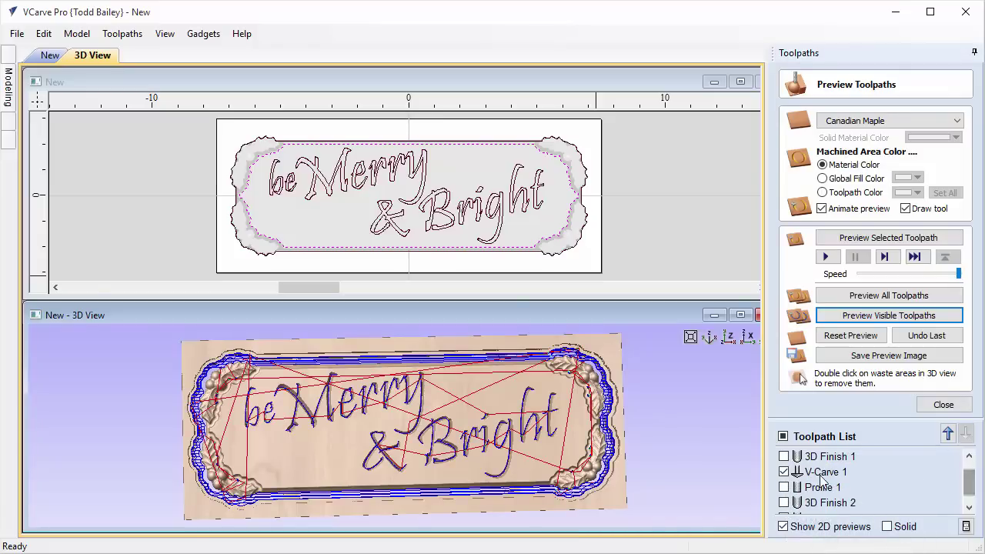
{"action": "left_click", "coordinate": [785, 488]}
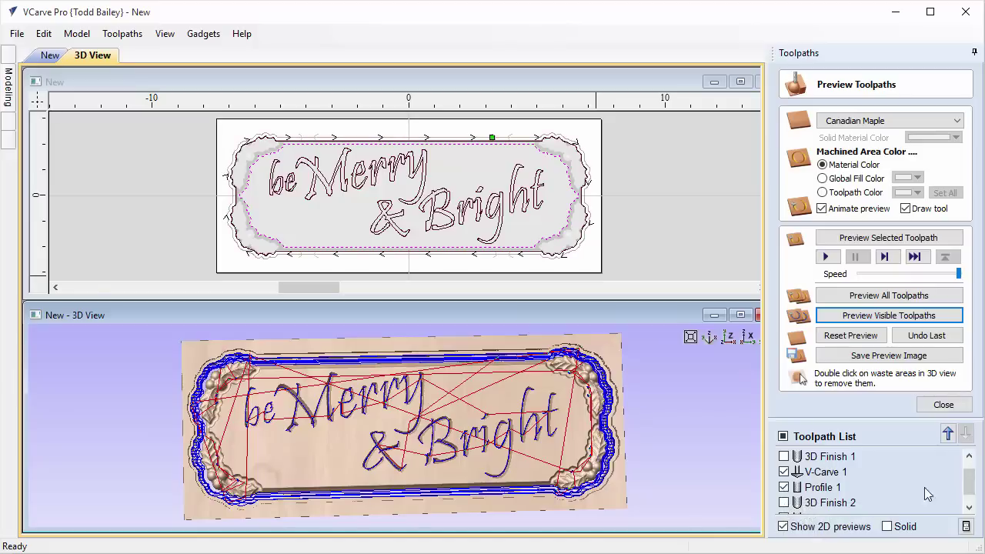
{"action": "scroll", "coordinate": [972, 489], "scroll_direction": "down", "scroll_amount": 1}
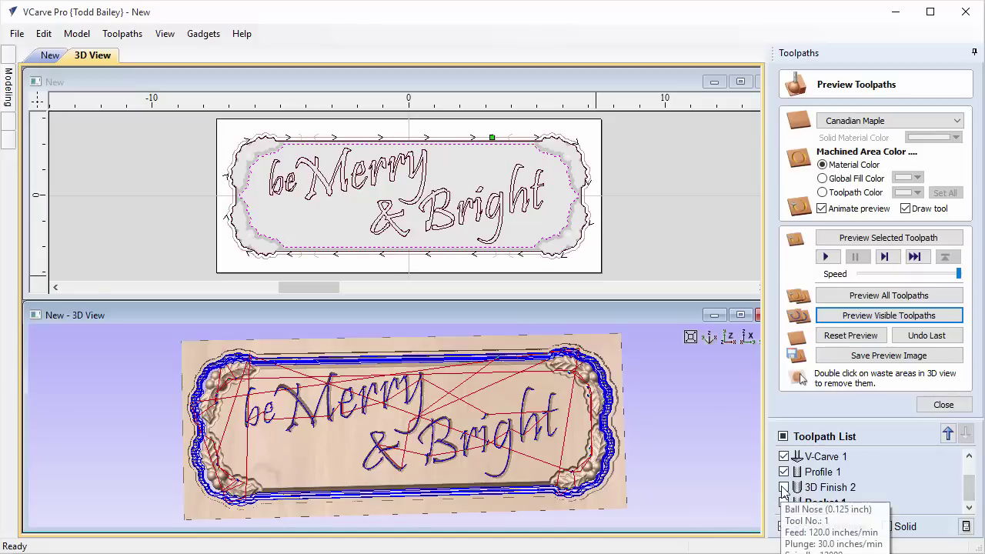
{"action": "left_click", "coordinate": [785, 488]}
{"action": "left_click", "coordinate": [784, 504]}
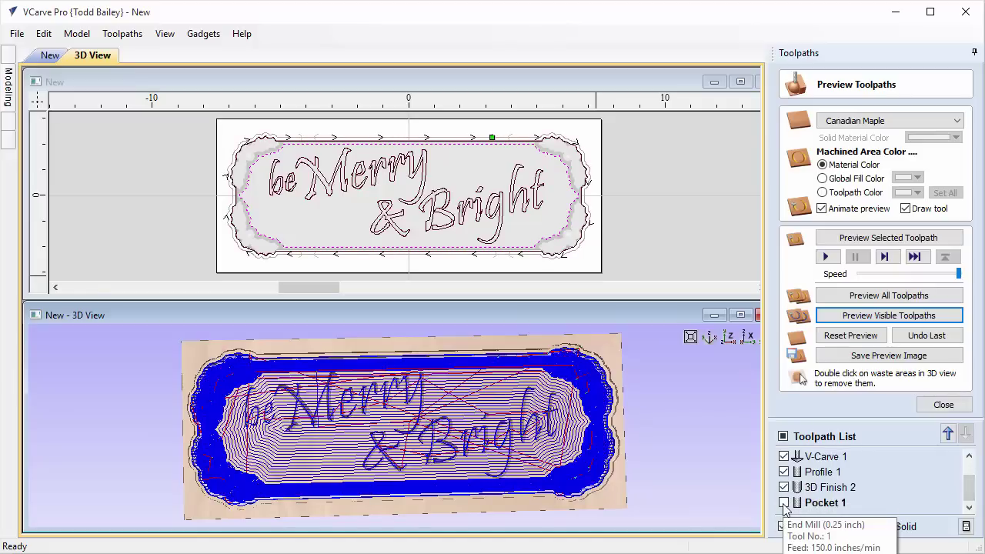
- Close the preview and check the estimated machining times of the visible toolpaths in the summary
{"action": "left_click", "coordinate": [944, 404]}
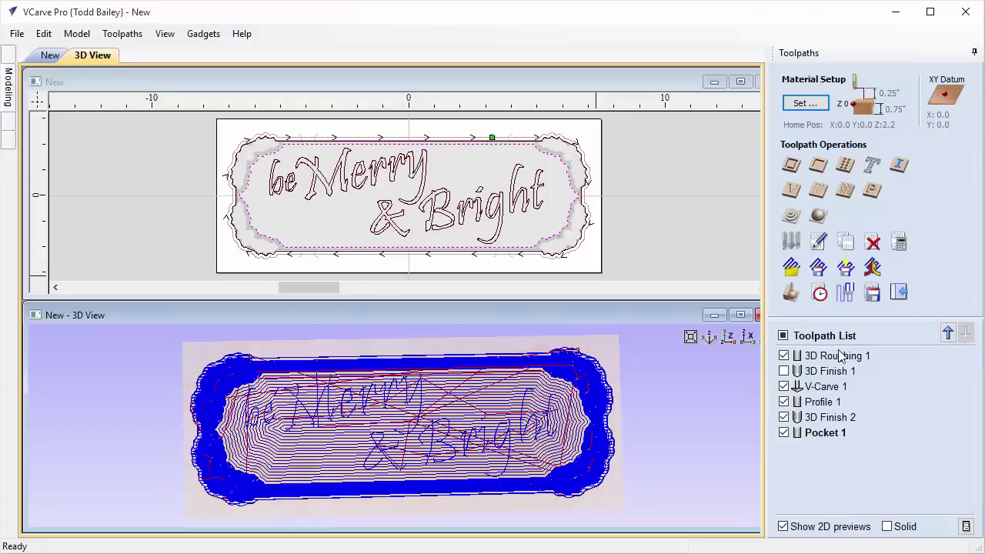
{"action": "left_click", "coordinate": [820, 293]}
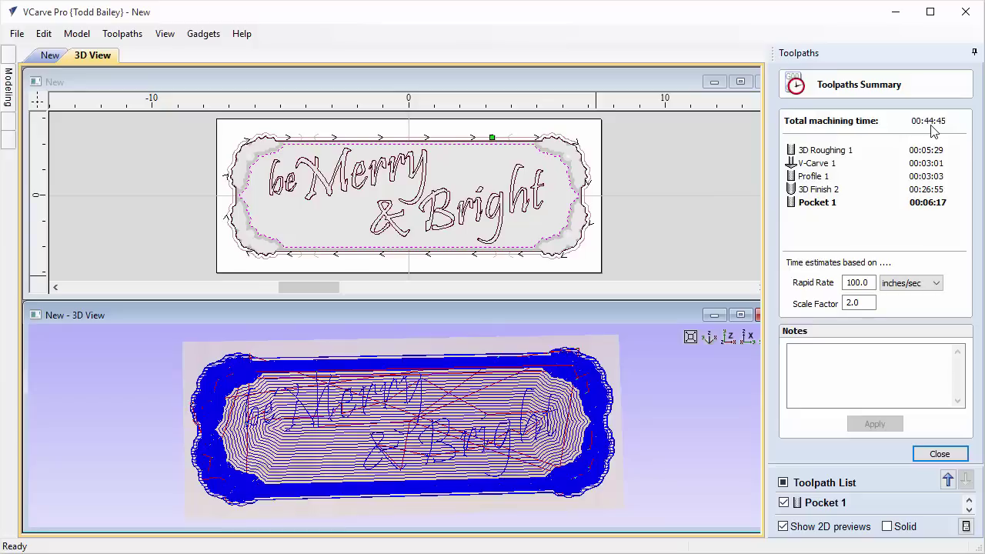
{"action": "left_click", "coordinate": [935, 455]}
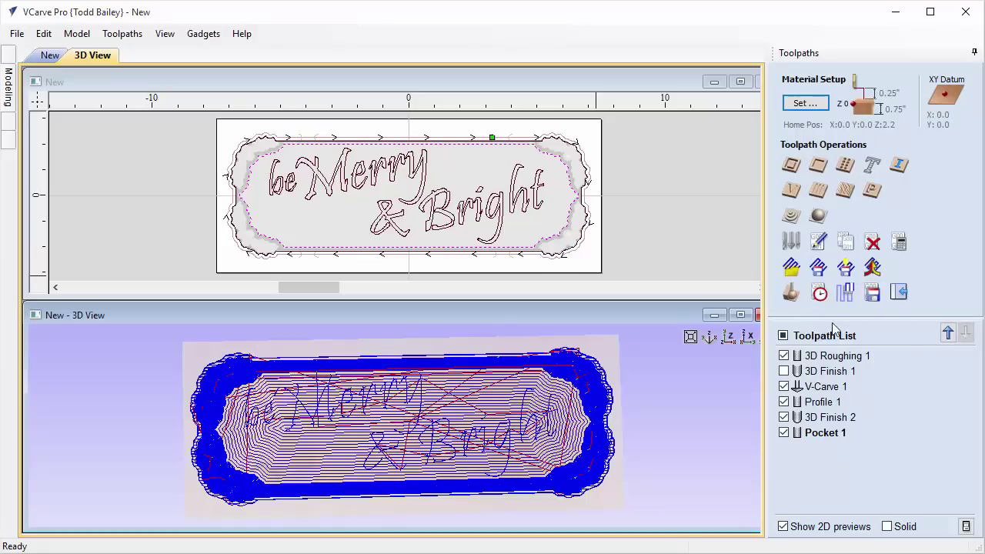
- Reopen the toolpath preview, hide all the toolpaths to view the simulated sign, and close the preview
{"action": "left_click", "coordinate": [791, 292]}
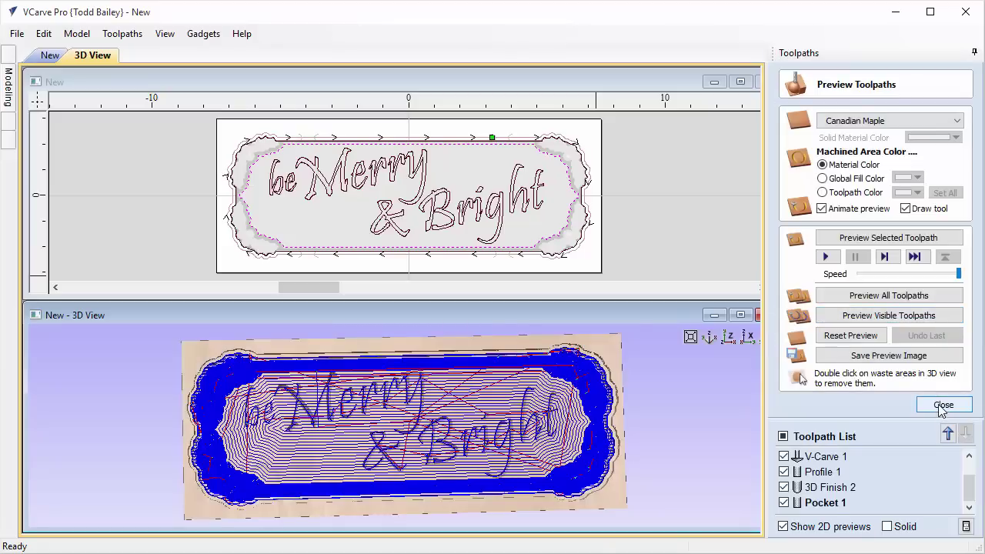
{"action": "left_click", "coordinate": [783, 437]}
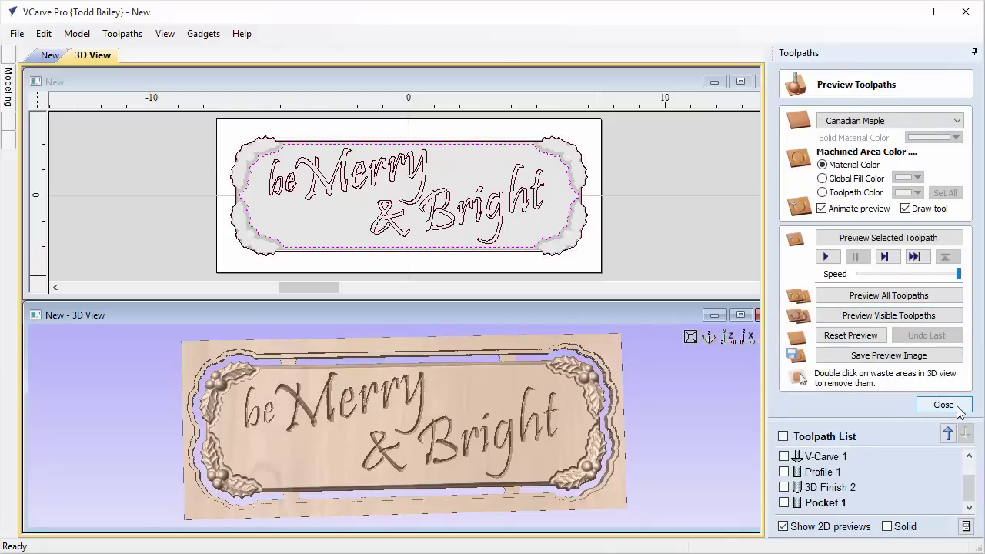
{"action": "left_click", "coordinate": [959, 408]}
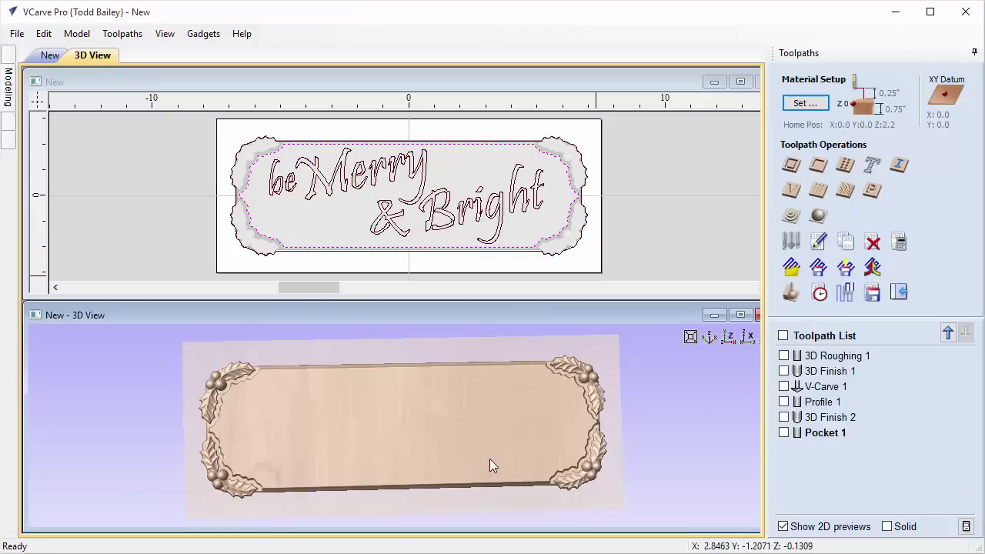